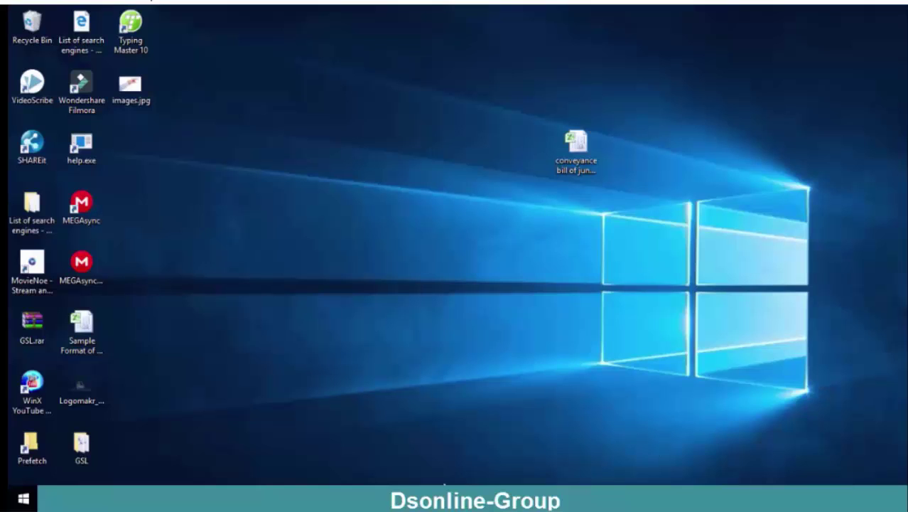
Step: Dismiss the Start menu, then launch Hyper-V Manager from it
{"action": "left_click", "coordinate": [22, 499]}
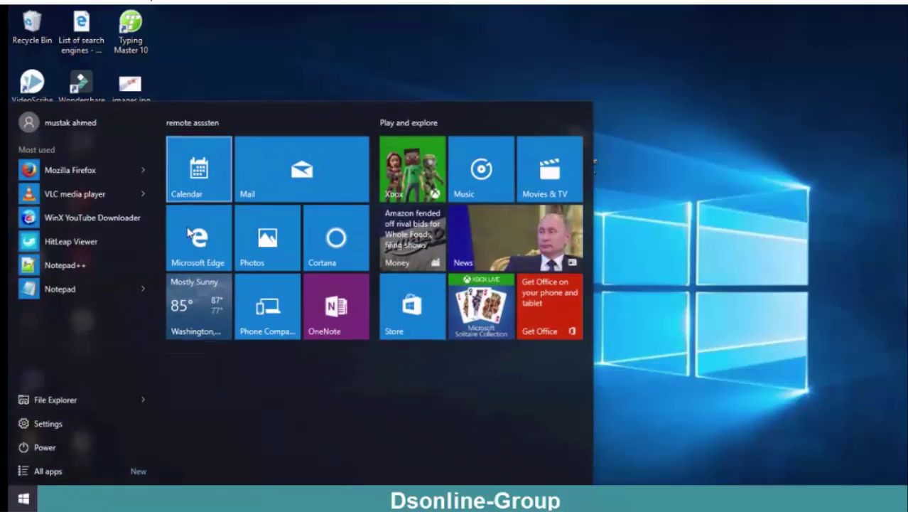
{"action": "left_click", "coordinate": [592, 22]}
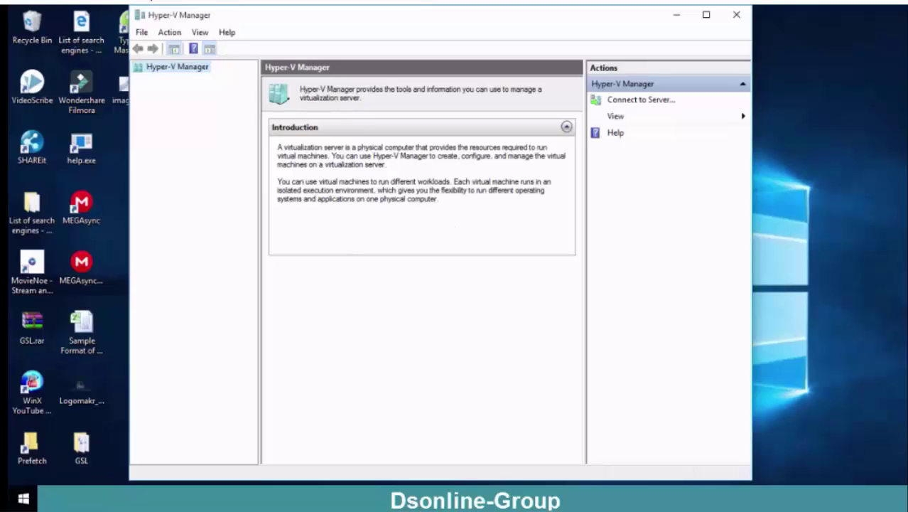
{"action": "left_click", "coordinate": [23, 499]}
Step: Go to Control Panel's Programs and Features list of installed programs via the Start right-click menu
{"action": "right_click", "coordinate": [20, 503]}
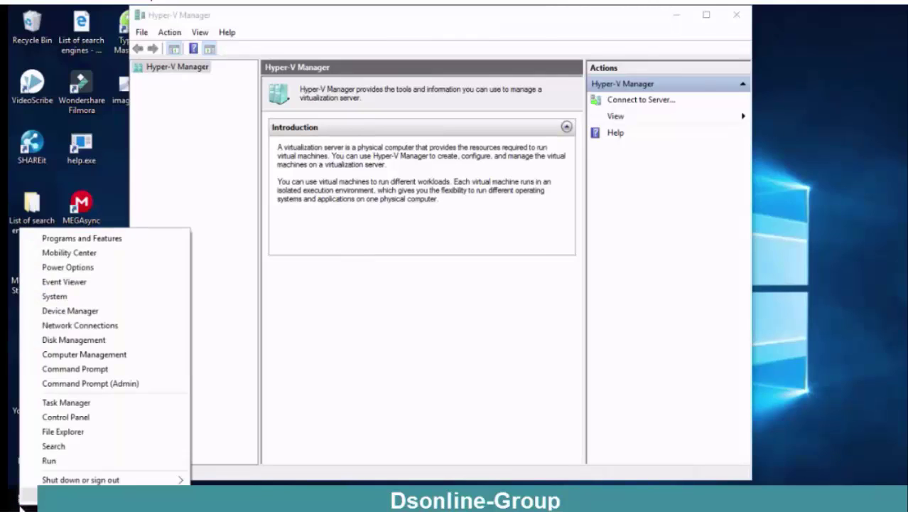
{"action": "left_click", "coordinate": [66, 417]}
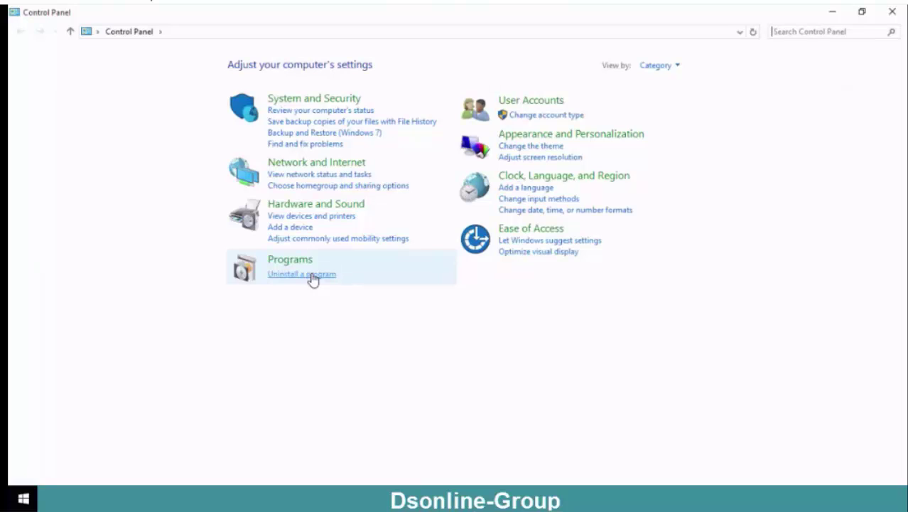
{"action": "left_click", "coordinate": [311, 275]}
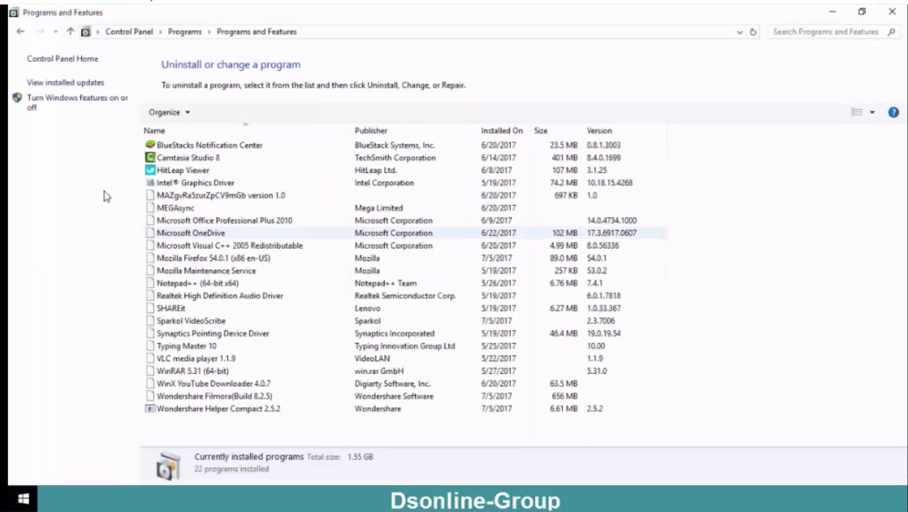
Step: Open Windows Features, expand Hyper-V to check its sub-features, and bring Hyper-V Manager forward
{"action": "left_click", "coordinate": [79, 102]}
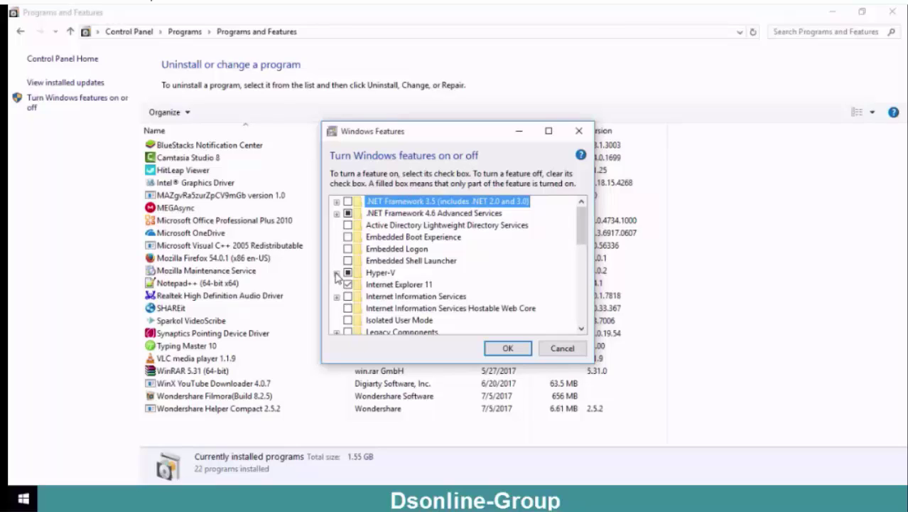
{"action": "left_click", "coordinate": [337, 272]}
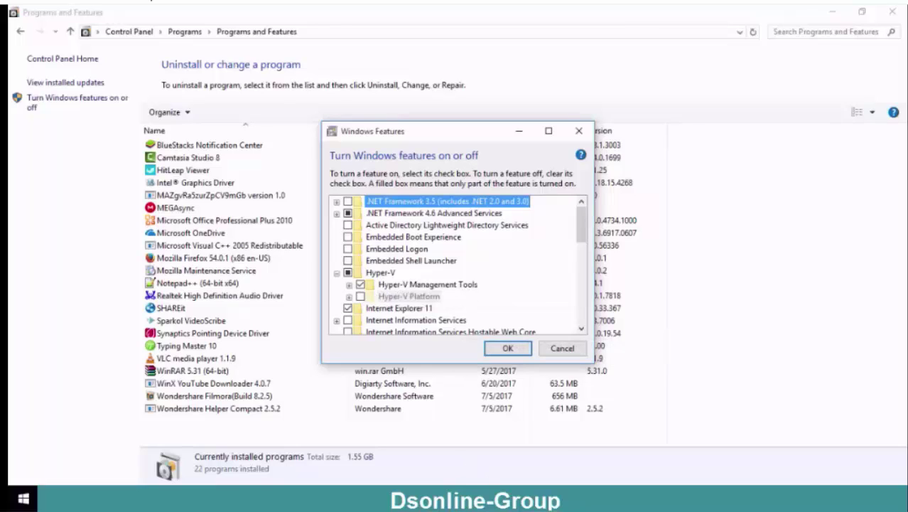
{"action": "left_click", "coordinate": [502, 499]}
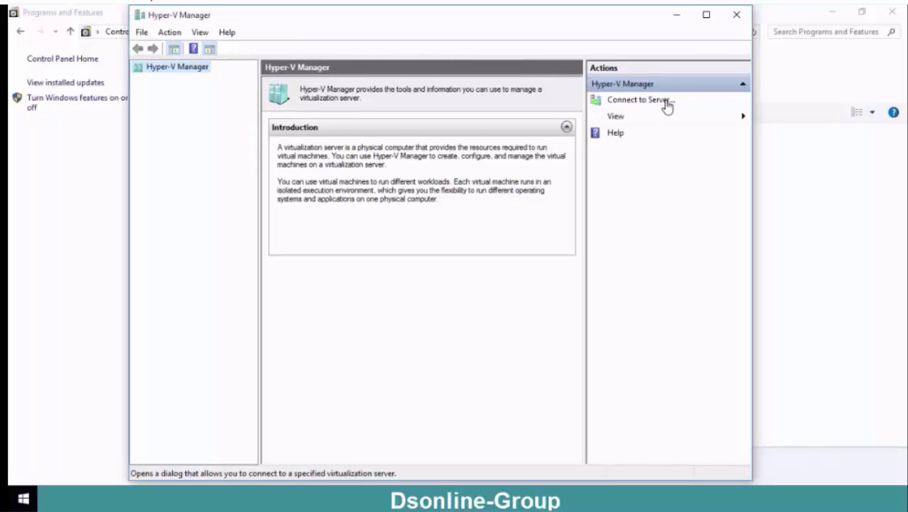
Step: Try connecting Hyper-V Manager to the local computer, which fails
{"action": "left_click", "coordinate": [666, 104]}
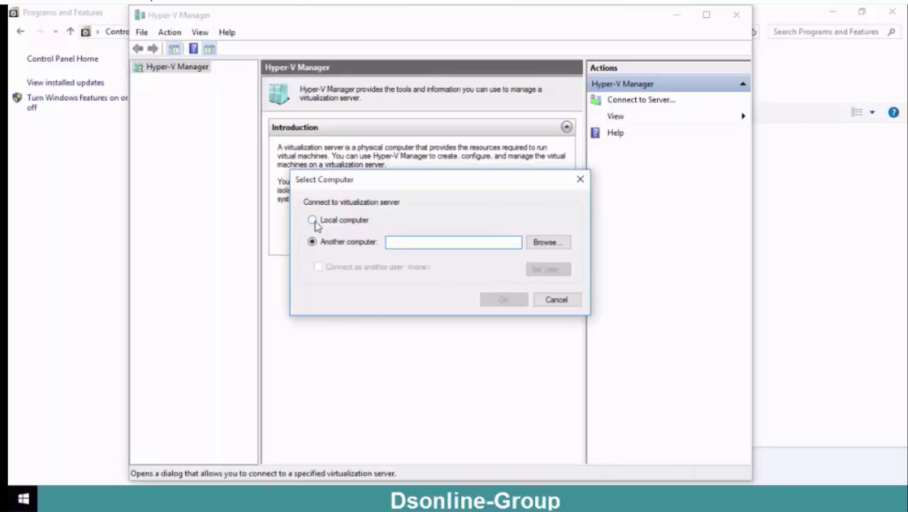
{"action": "left_click", "coordinate": [316, 223]}
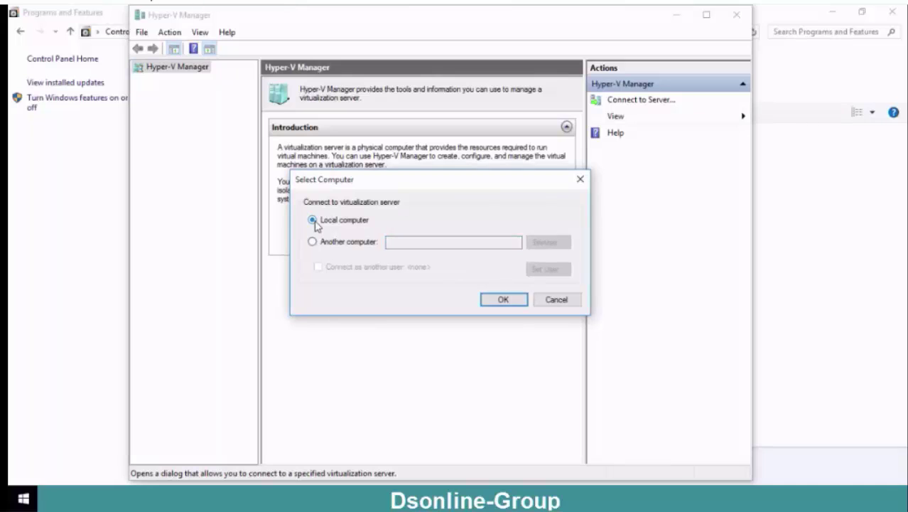
{"action": "left_click", "coordinate": [501, 301]}
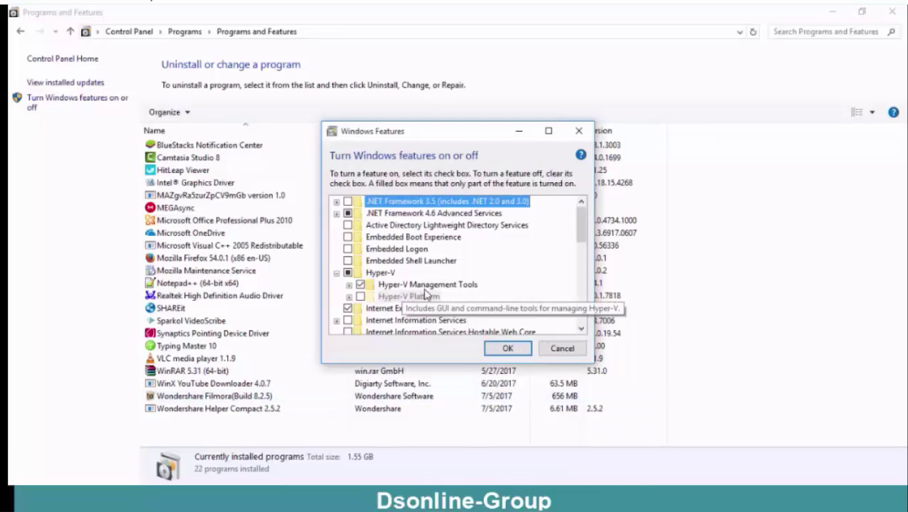
Step: Expand Hyper-V Management Tools and Hyper-V Platform, then enable Hyper-V Services
{"action": "left_click", "coordinate": [349, 285]}
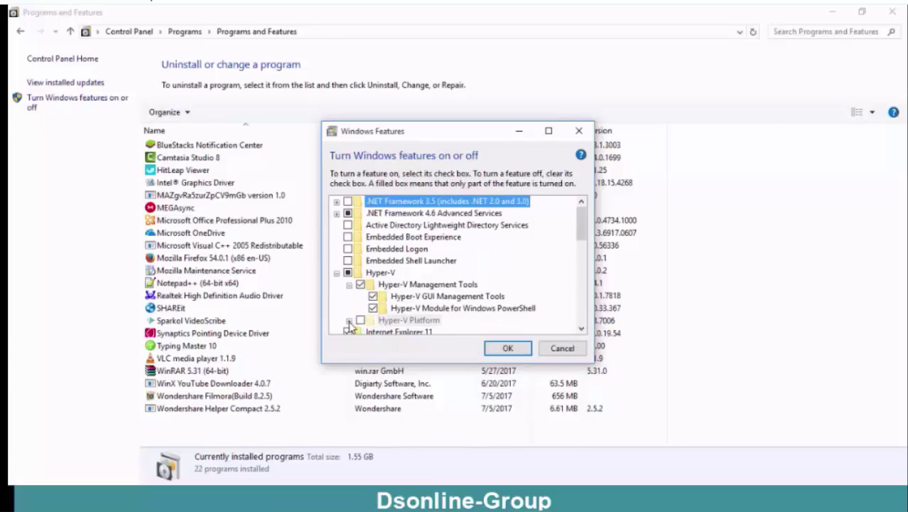
{"action": "left_click", "coordinate": [349, 320]}
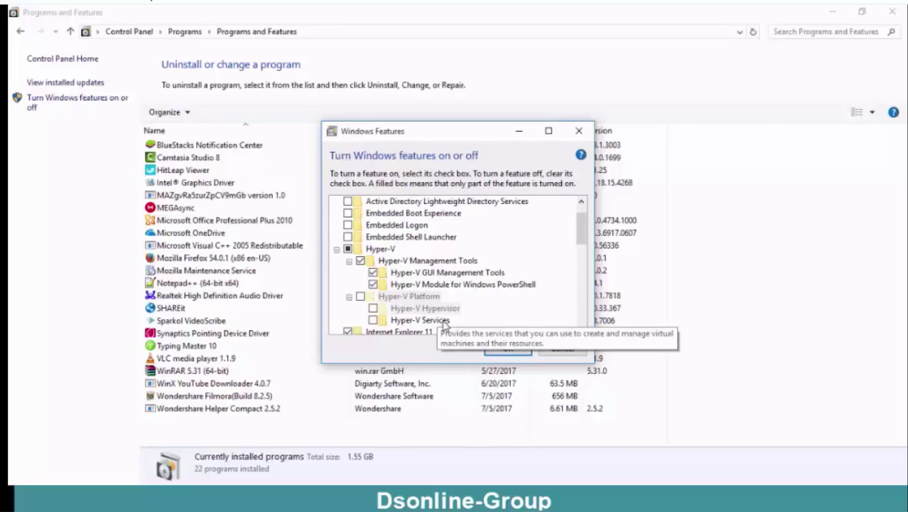
{"action": "left_click", "coordinate": [374, 321]}
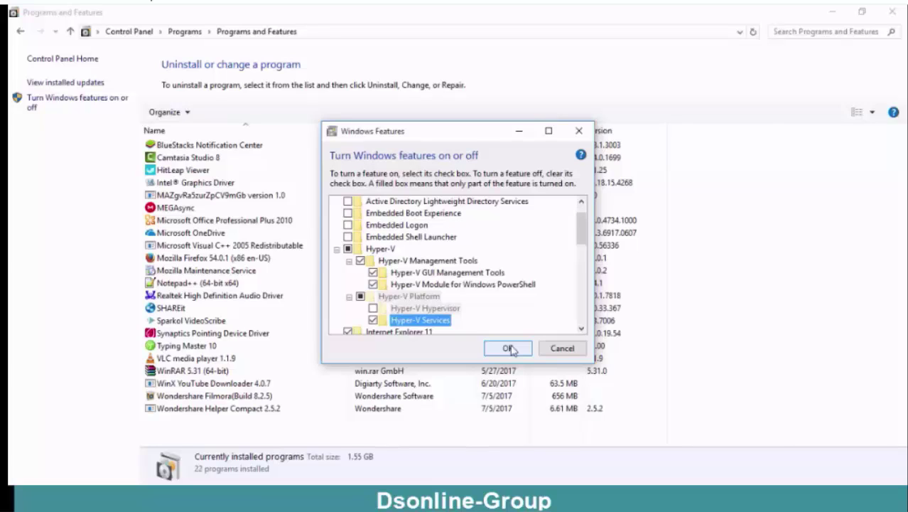
Step: Confirm the Hyper-V feature changes in Windows Features so they are applied
{"action": "left_click", "coordinate": [509, 348]}
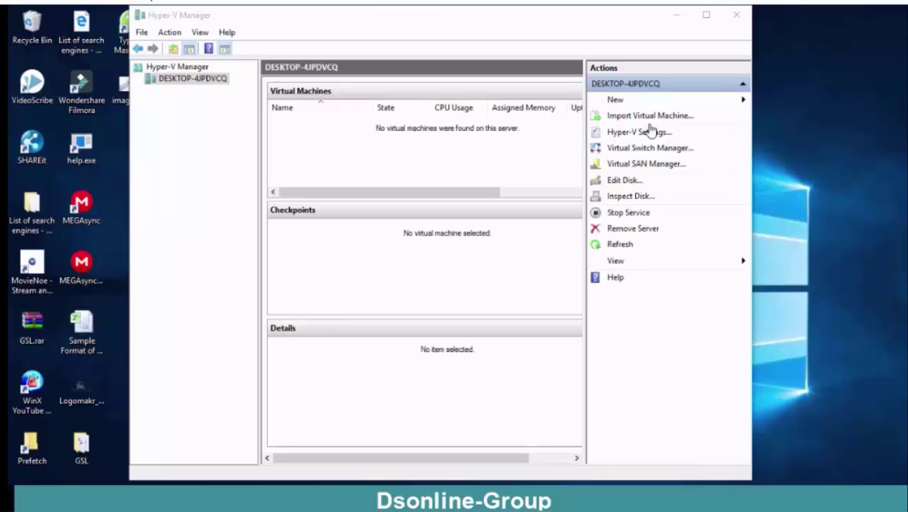
Step: Dismiss the Action menu unused, then show the New options in the Actions pane
{"action": "left_click", "coordinate": [170, 35]}
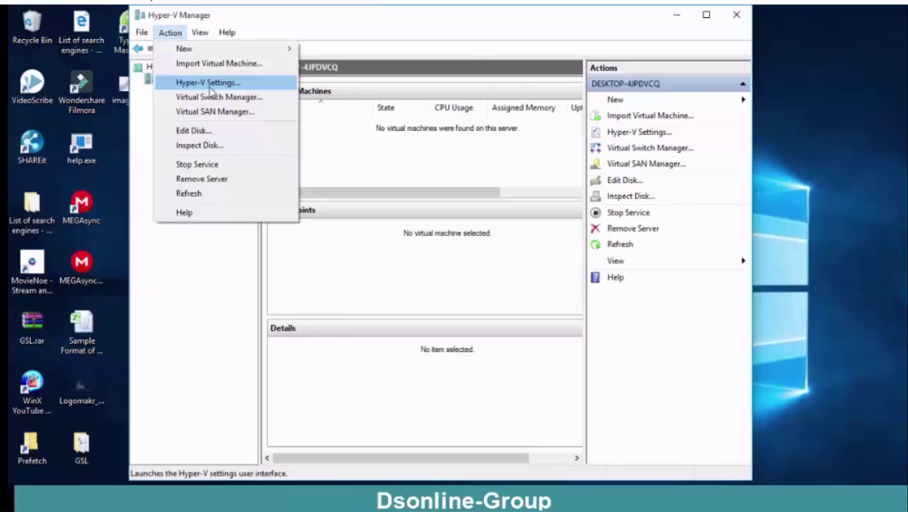
{"action": "left_click", "coordinate": [390, 156]}
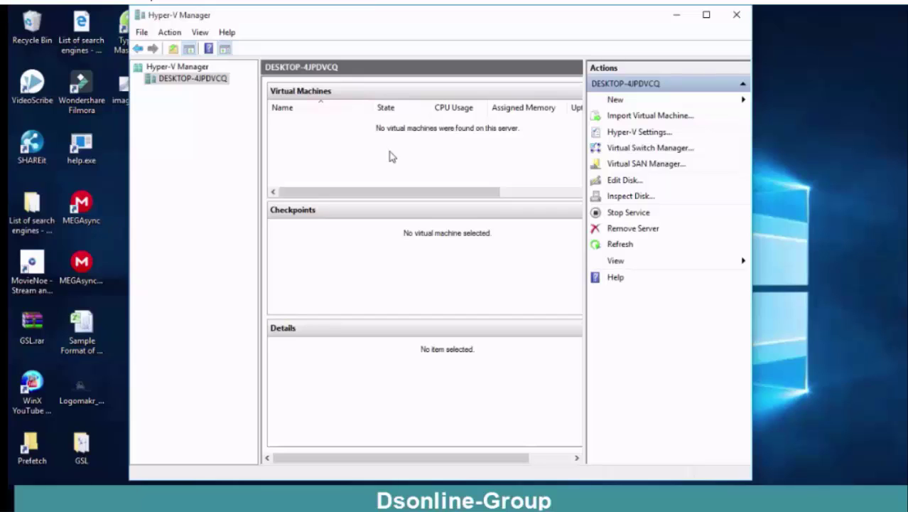
{"action": "left_click", "coordinate": [640, 102]}
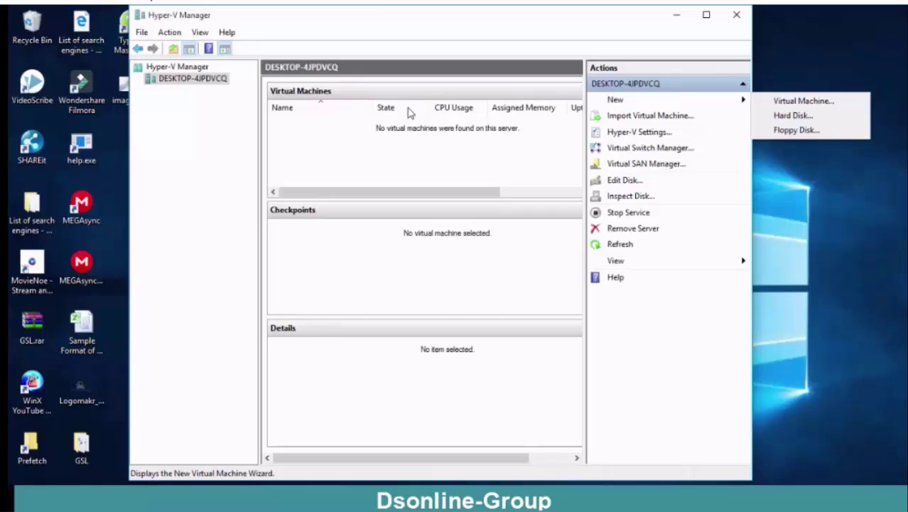
Step: Start the New Virtual Machine Wizard via Action > New > Virtual Machine
{"action": "left_click", "coordinate": [171, 37]}
{"action": "mouse_move", "coordinate": [199, 47]}
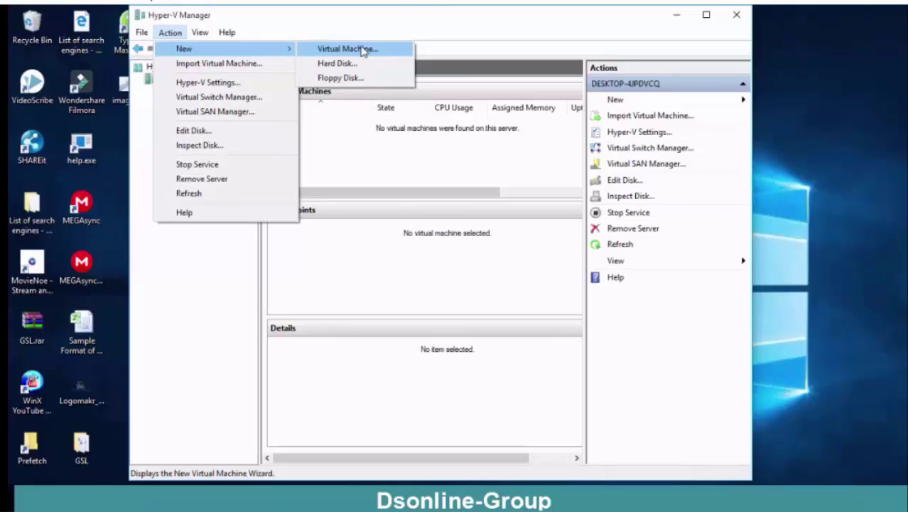
{"action": "left_click", "coordinate": [362, 50]}
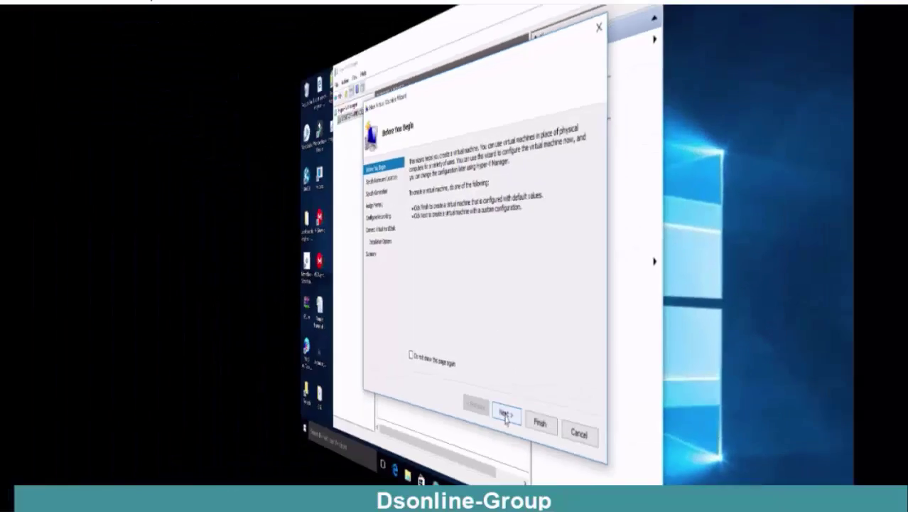
Step: Move past Before You Begin and name the new virtual machine 'w12'
{"action": "left_click", "coordinate": [505, 415]}
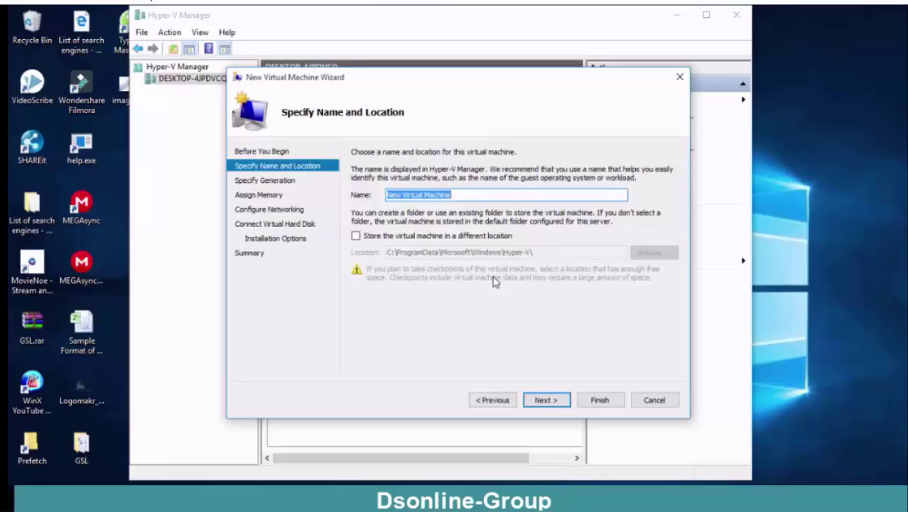
{"action": "type", "text": "w12"}
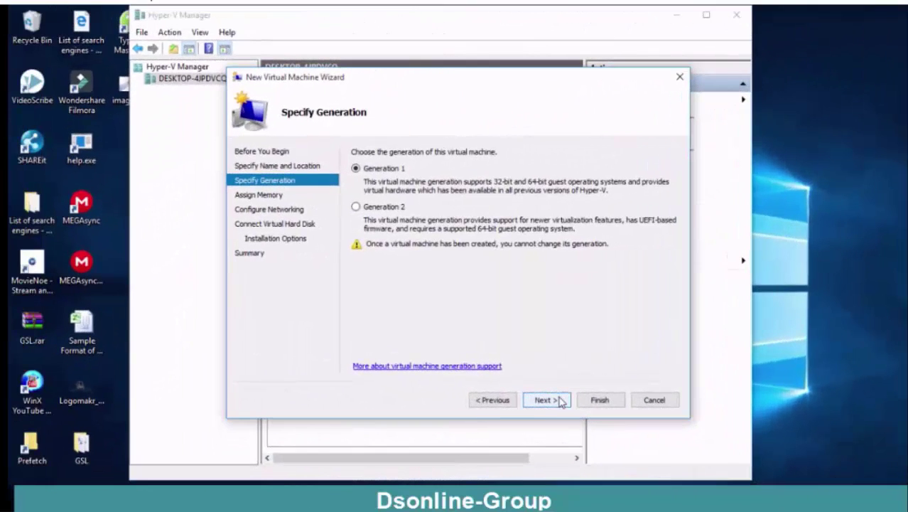
Step: Keep Generation 1, set startup memory to 2048 MB, and toggle Dynamic Memory off then on
{"action": "left_click", "coordinate": [559, 401]}
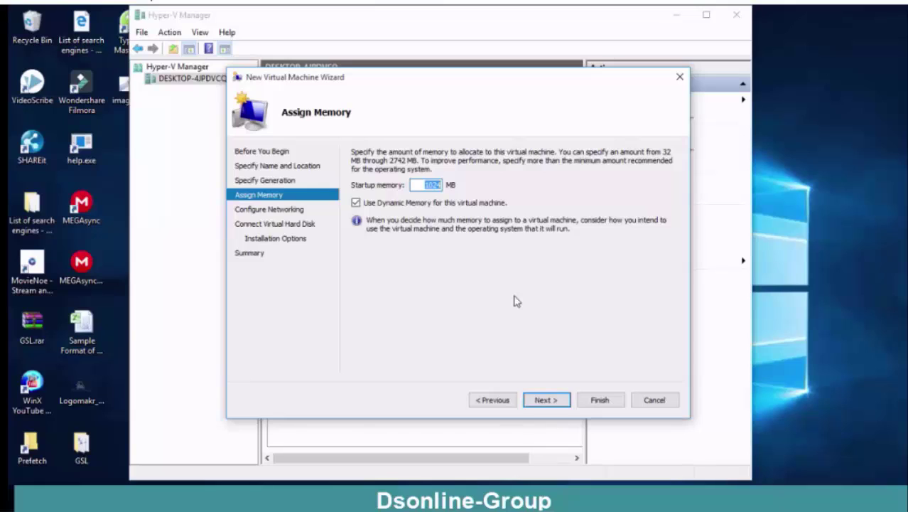
{"action": "type", "text": "2048"}
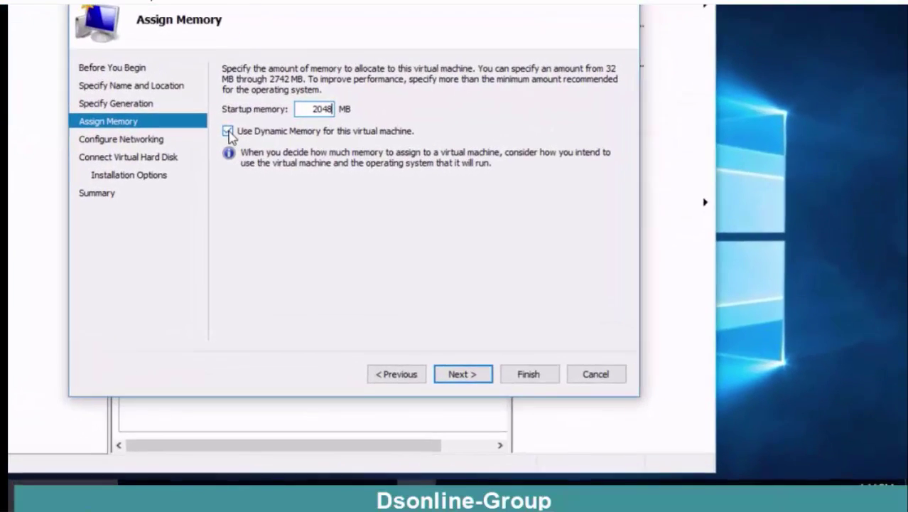
{"action": "left_click", "coordinate": [356, 203]}
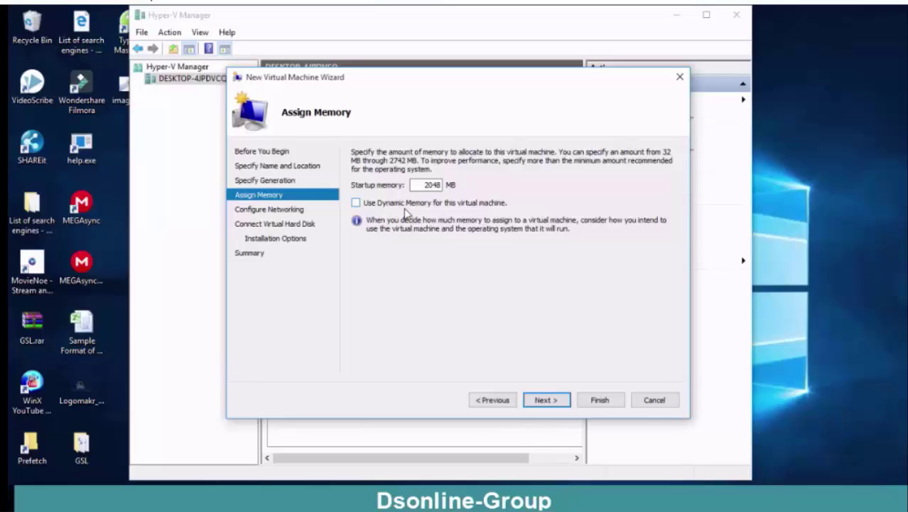
{"action": "left_click", "coordinate": [356, 203]}
Step: Move on to Configure Networking and leave the network connection as Not Connected
{"action": "left_click", "coordinate": [546, 399]}
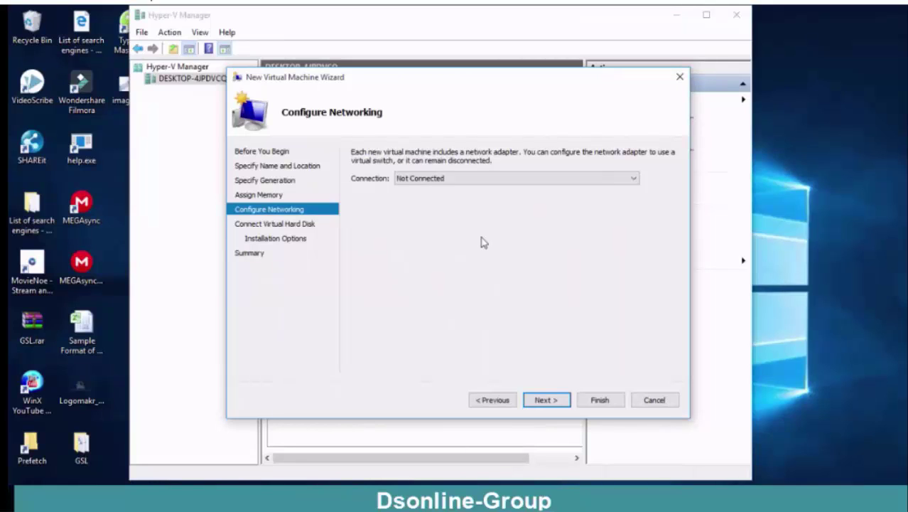
{"action": "left_click", "coordinate": [561, 179]}
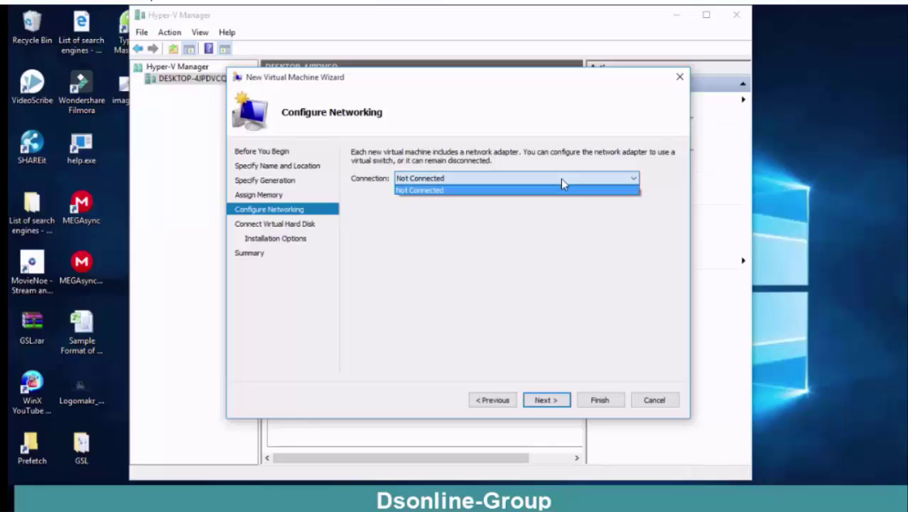
{"action": "left_click", "coordinate": [536, 255]}
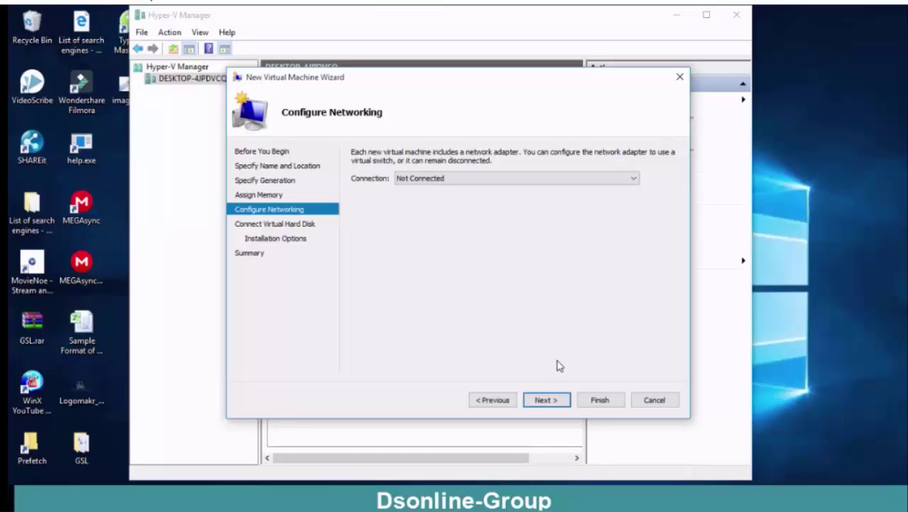
Step: Advance to Connect Virtual Hard Disk, which proposes a new 127 GB disk named w12.vhdx
{"action": "left_click", "coordinate": [558, 400]}
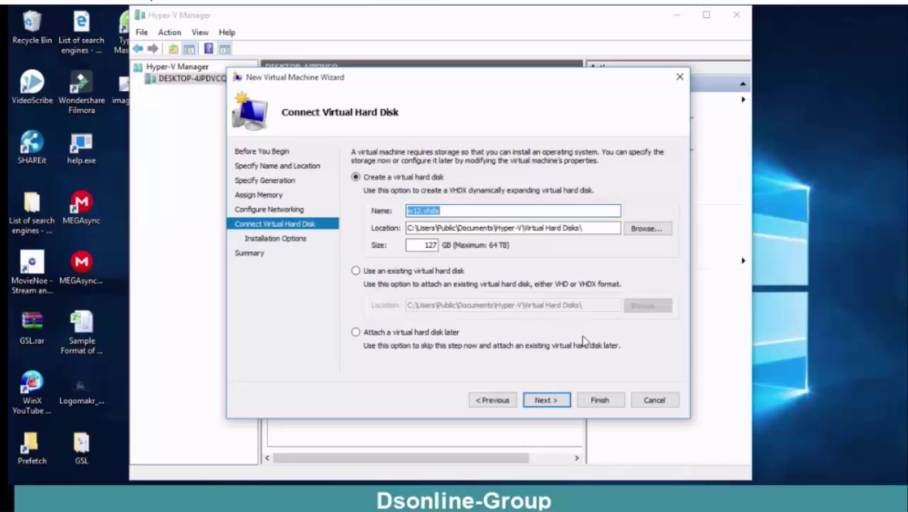
{"action": "left_click", "coordinate": [502, 209]}
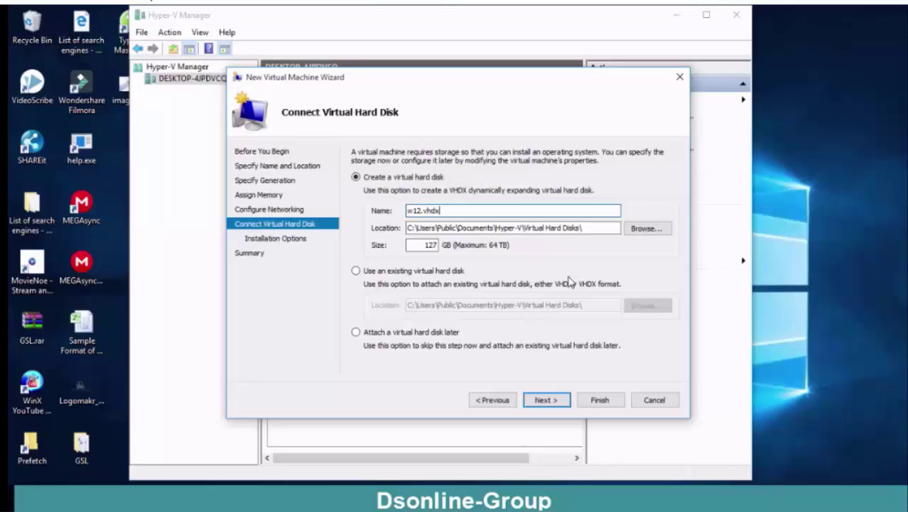
Step: Browse to the E: drive and set it as the location for the new virtual hard disk
{"action": "left_click", "coordinate": [648, 228]}
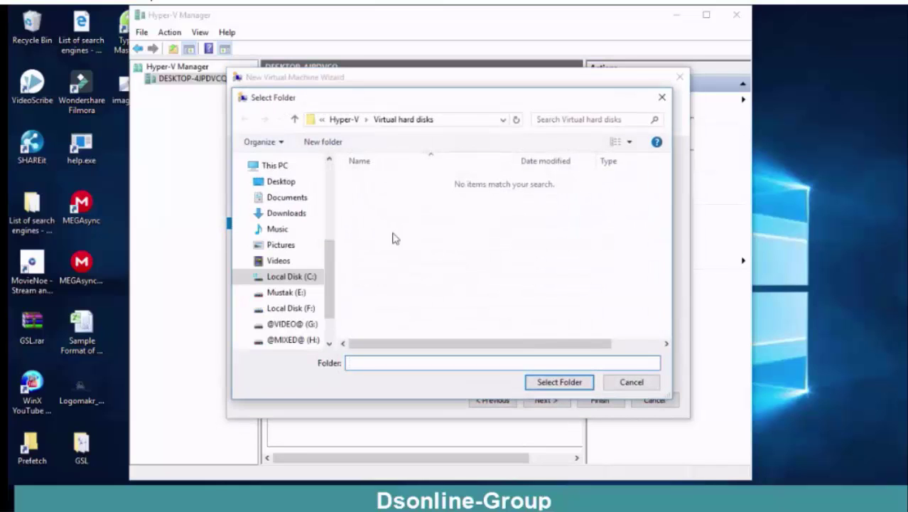
{"action": "left_click", "coordinate": [294, 297]}
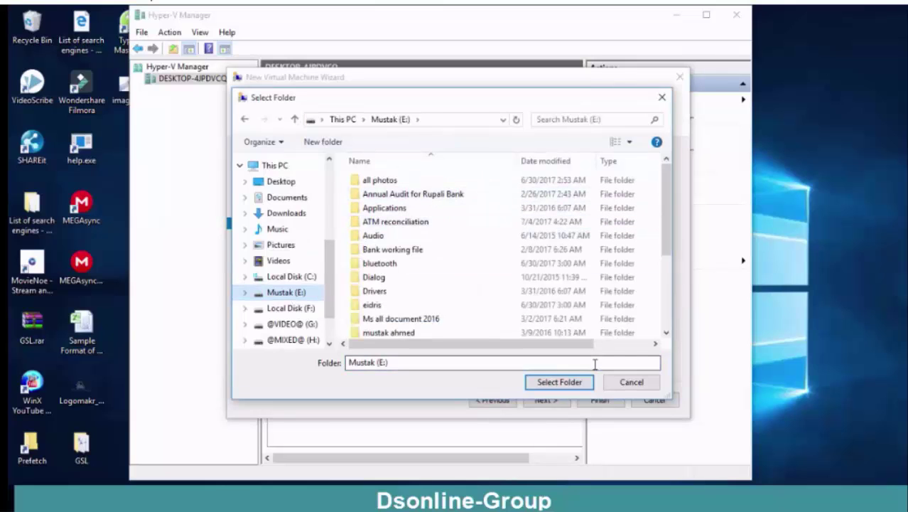
{"action": "left_click", "coordinate": [568, 382]}
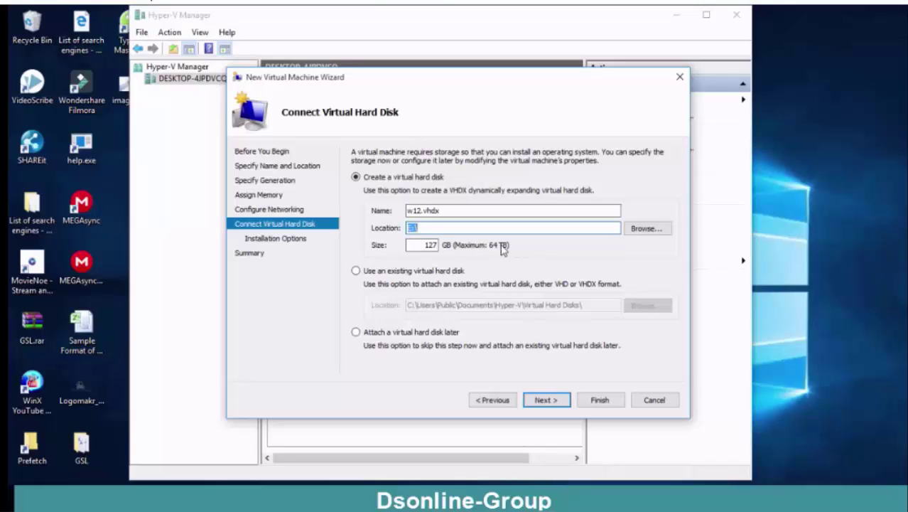
Step: Change the w12.vhdx disk size from 127 to 30 GB, keeping Create a virtual hard disk selected
{"action": "left_click", "coordinate": [434, 245]}
{"action": "double_click", "coordinate": [434, 244]}
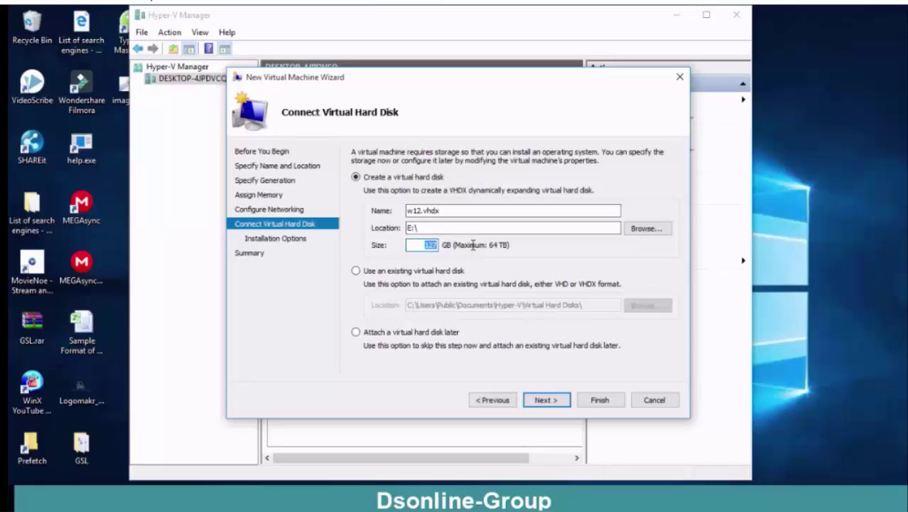
{"action": "type", "text": "30"}
{"action": "left_click", "coordinate": [356, 271]}
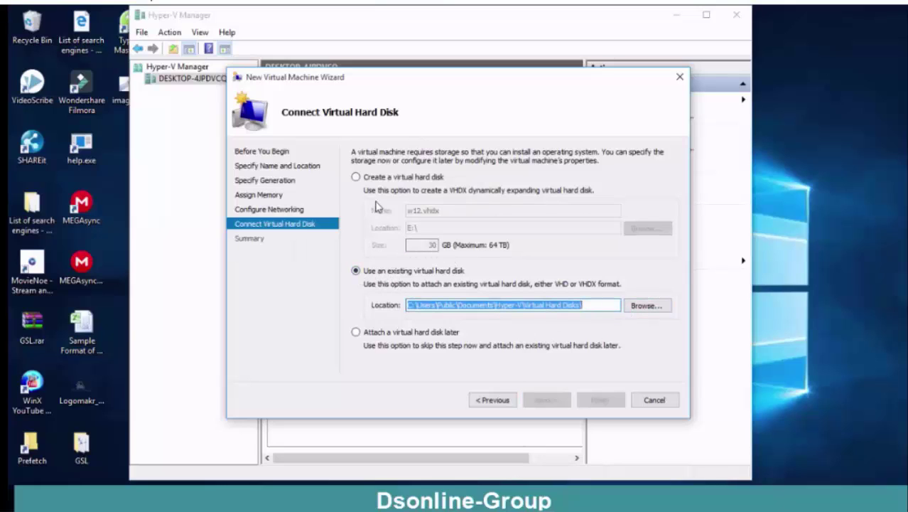
{"action": "left_click", "coordinate": [356, 179]}
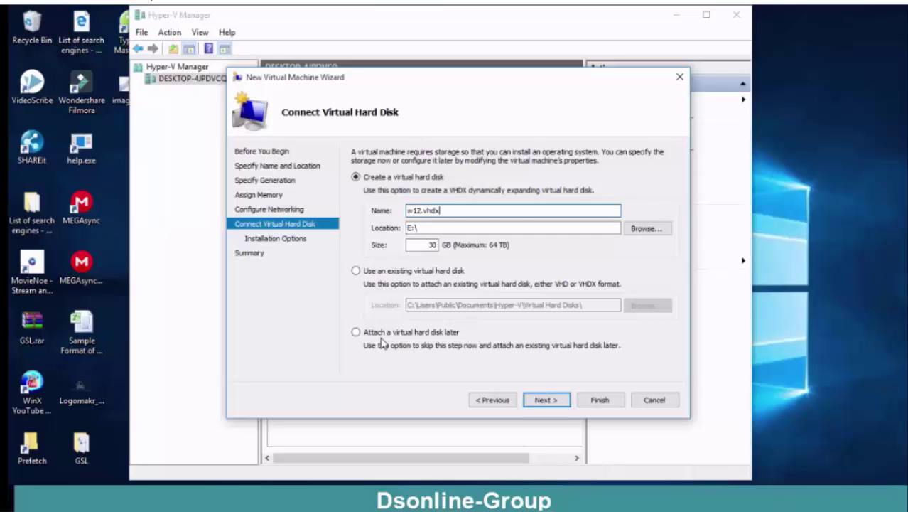
{"action": "left_click", "coordinate": [569, 396]}
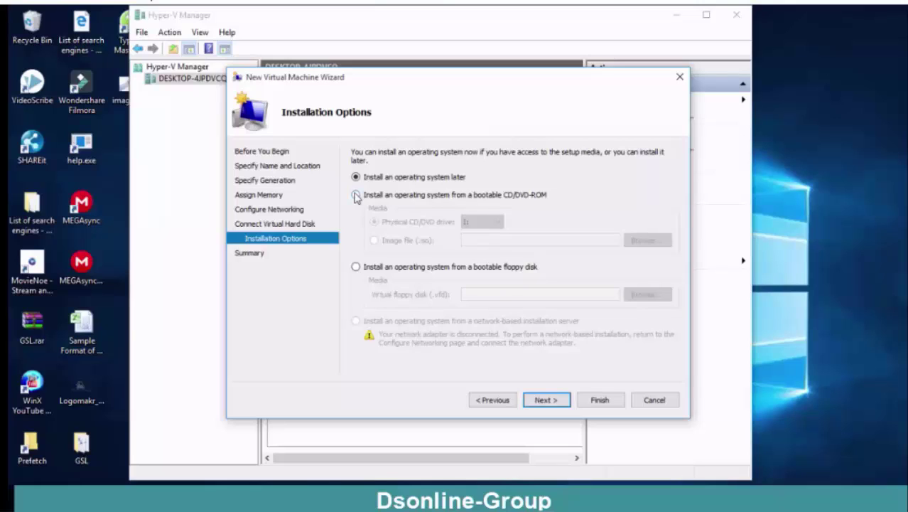
Step: Set the operating system to install from the physical CD/DVD drive I: and continue to Summary
{"action": "left_click", "coordinate": [356, 195]}
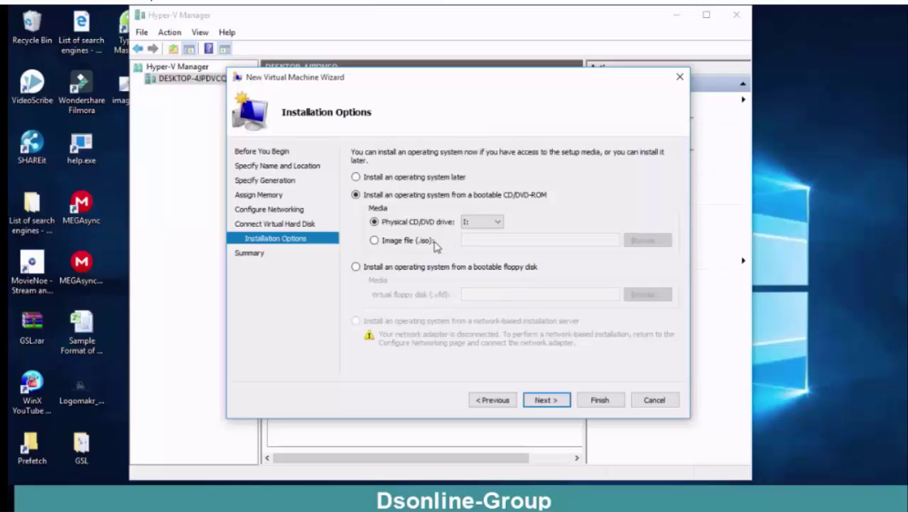
{"action": "left_click", "coordinate": [374, 240]}
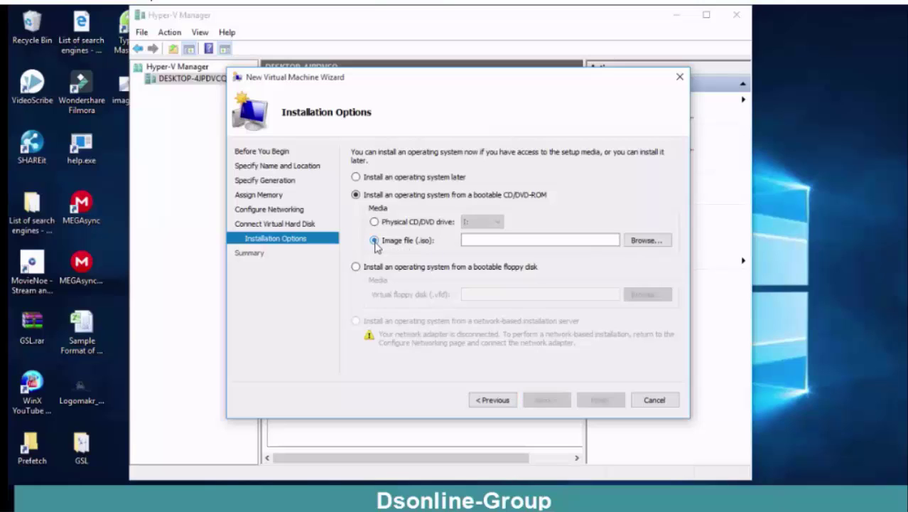
{"action": "left_click", "coordinate": [648, 241]}
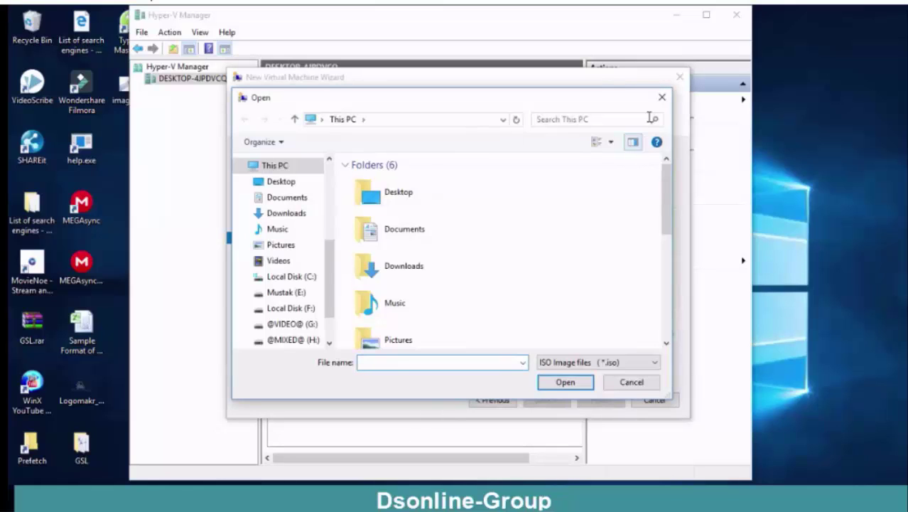
{"action": "left_click", "coordinate": [660, 99]}
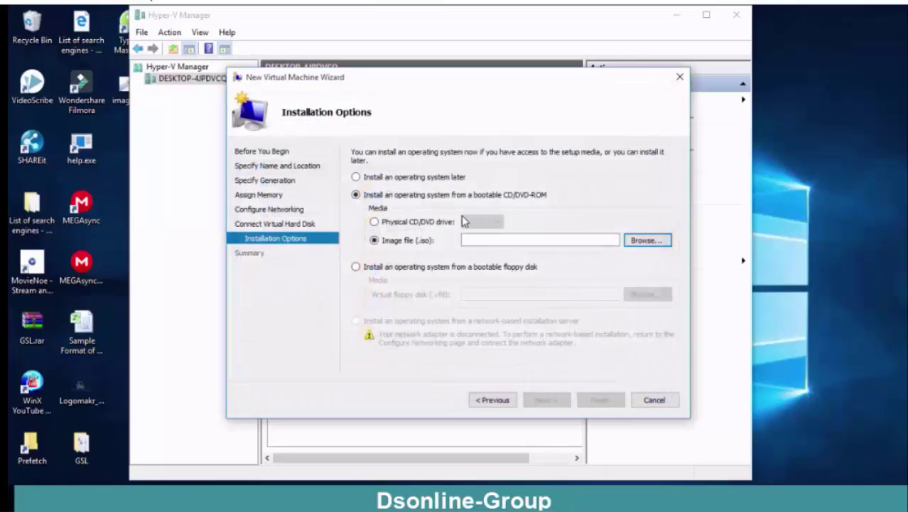
{"action": "left_click", "coordinate": [374, 222]}
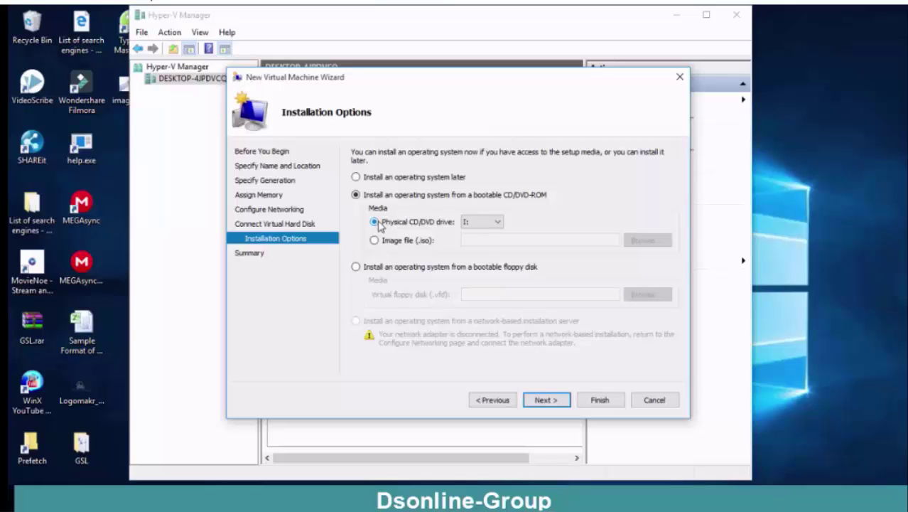
{"action": "left_click", "coordinate": [356, 267]}
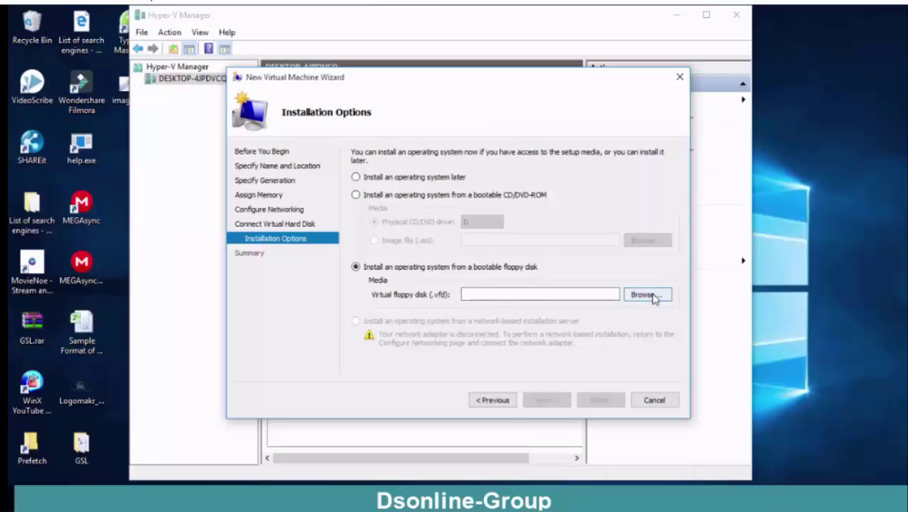
{"action": "left_click", "coordinate": [355, 195]}
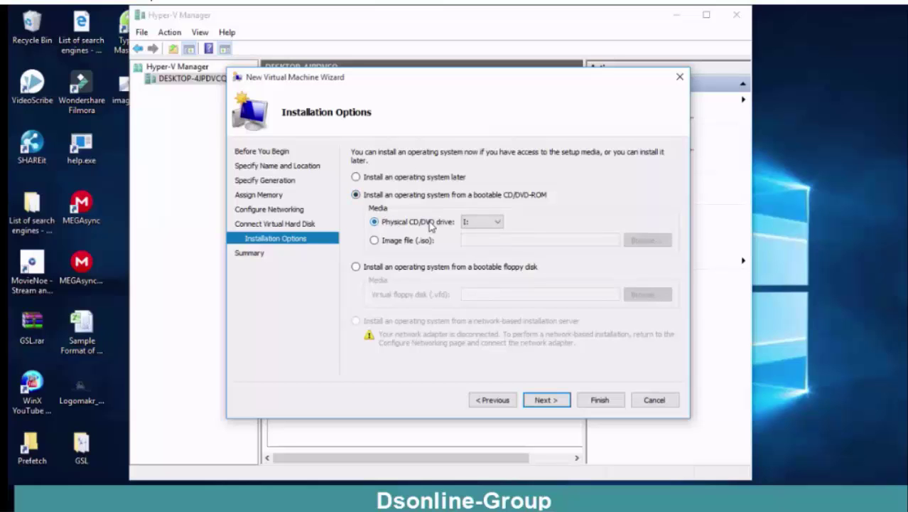
{"action": "left_click", "coordinate": [556, 398]}
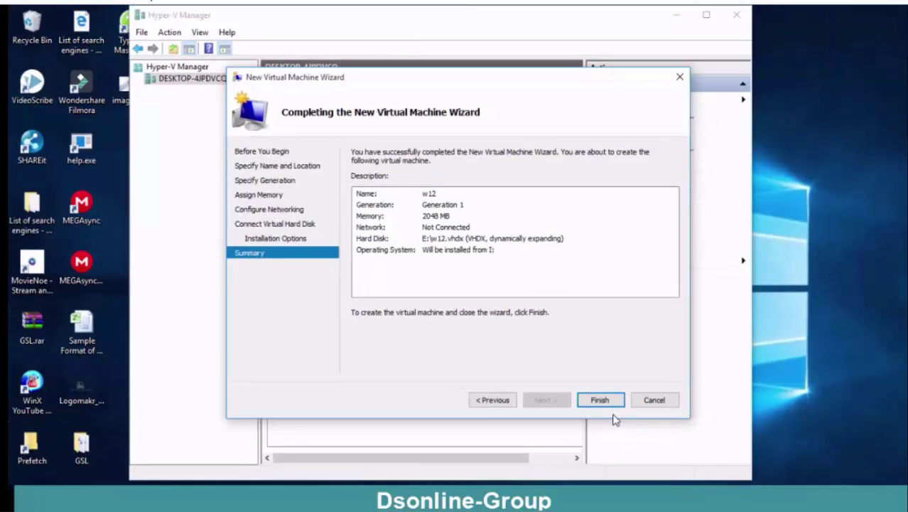
Step: Finish creating virtual machine w12 and open its Virtual Machine Connection window
{"action": "left_click", "coordinate": [600, 399]}
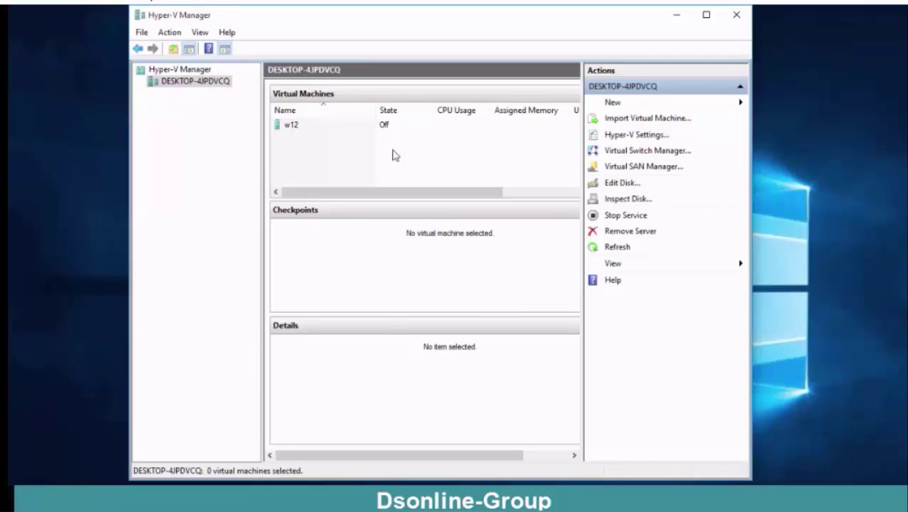
{"action": "left_click", "coordinate": [364, 129]}
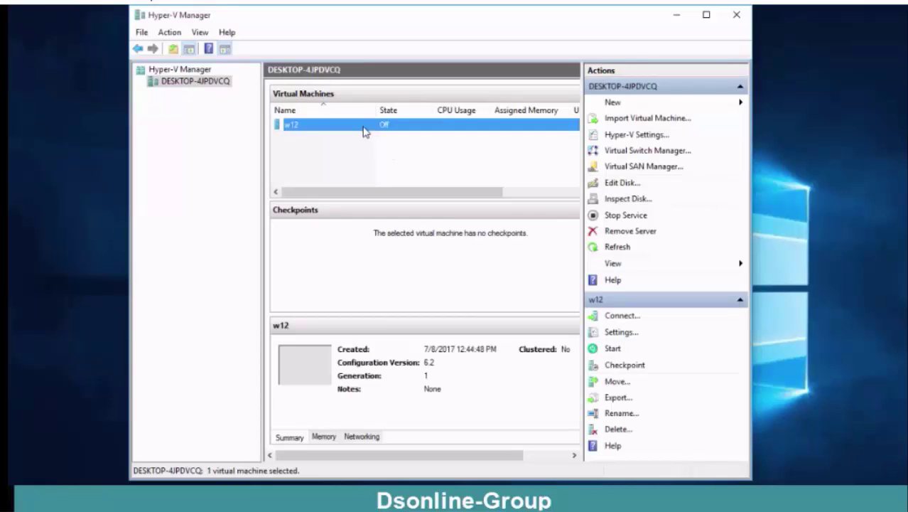
{"action": "double_click", "coordinate": [364, 130]}
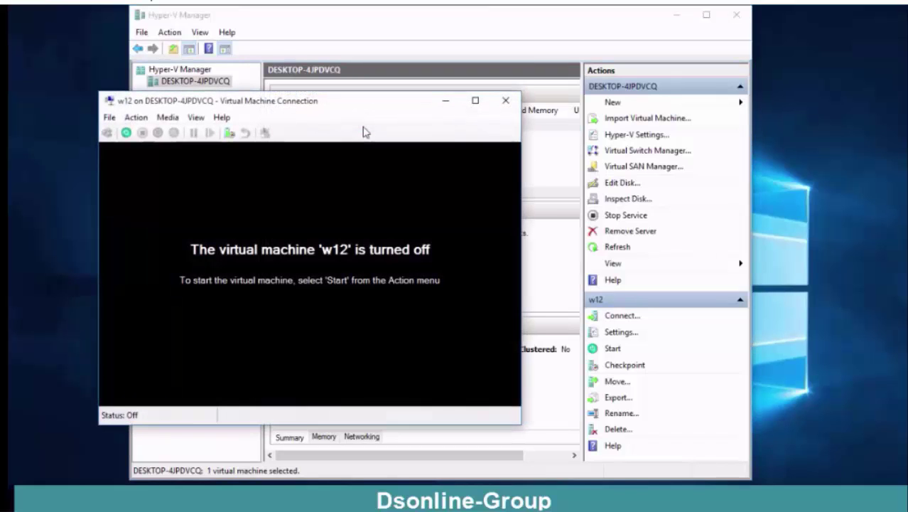
Step: Start virtual machine w12 and maximize its console window
{"action": "left_click", "coordinate": [127, 133]}
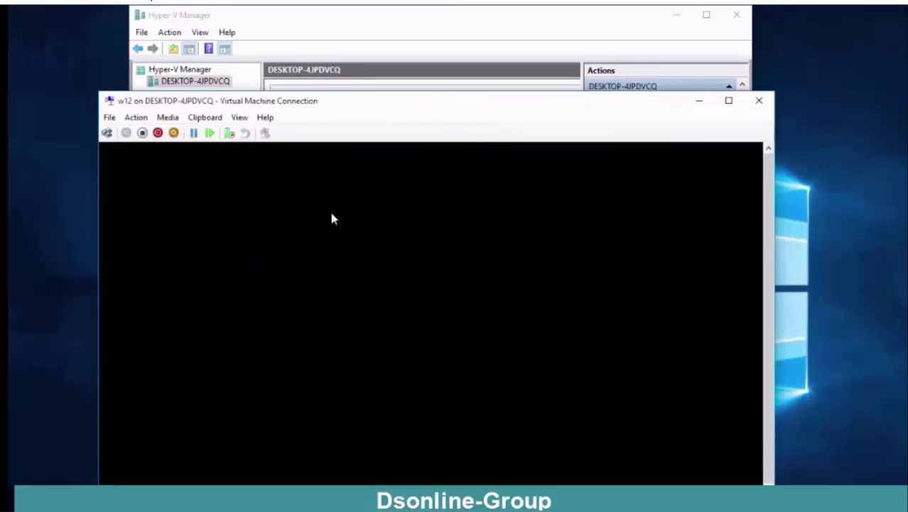
{"action": "left_click", "coordinate": [729, 100]}
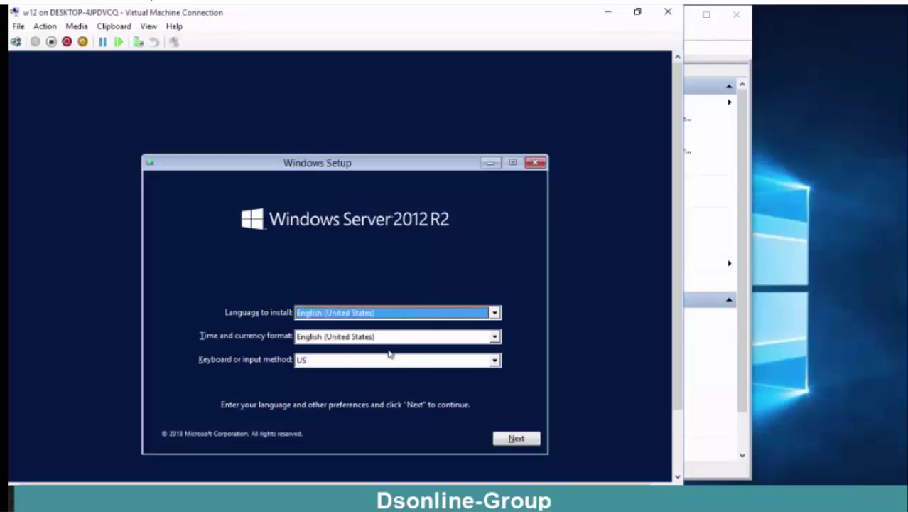
Step: Review the setup dropdowns, keeping US keyboard and English (United States) as install language
{"action": "left_click", "coordinate": [415, 362]}
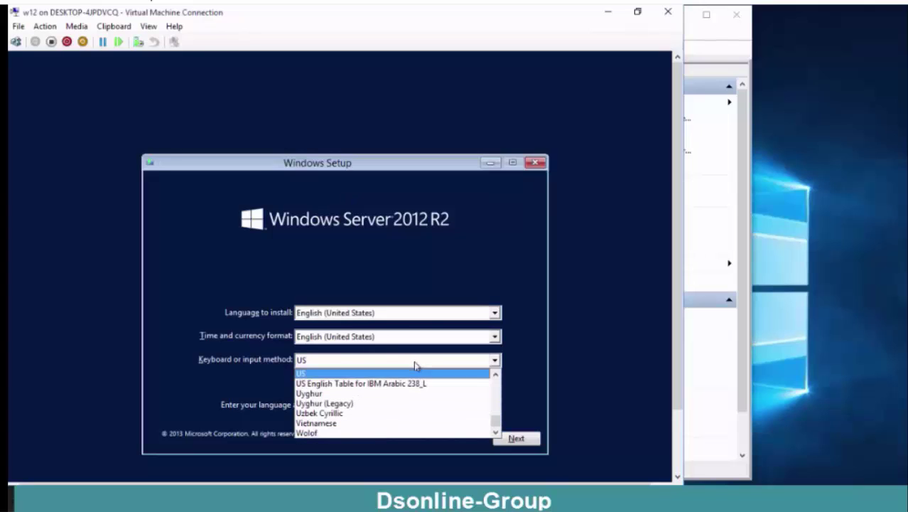
{"action": "left_click", "coordinate": [374, 374]}
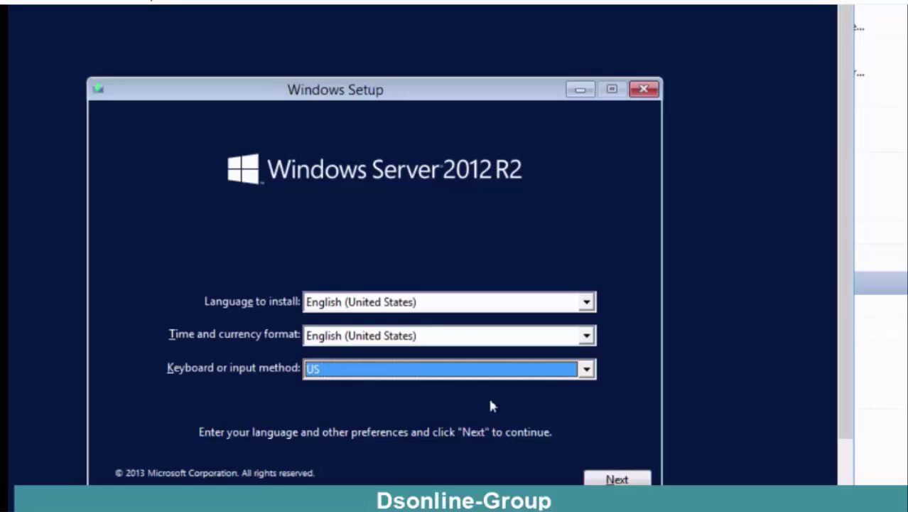
{"action": "left_click", "coordinate": [590, 336]}
{"action": "left_click", "coordinate": [622, 277]}
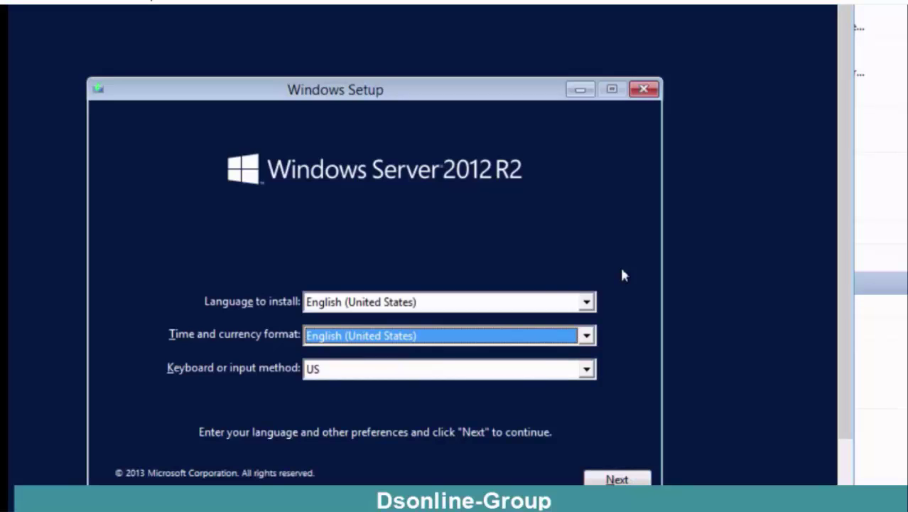
{"action": "left_click", "coordinate": [586, 302]}
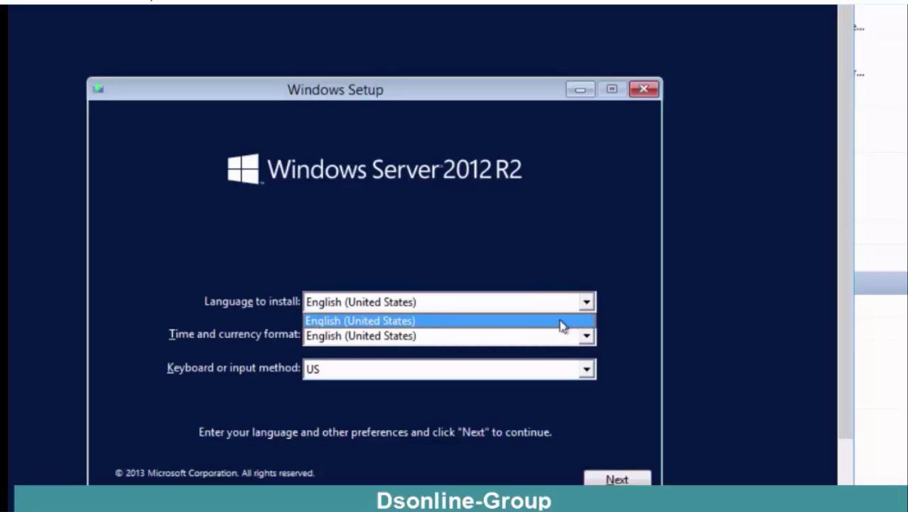
{"action": "left_click", "coordinate": [563, 321]}
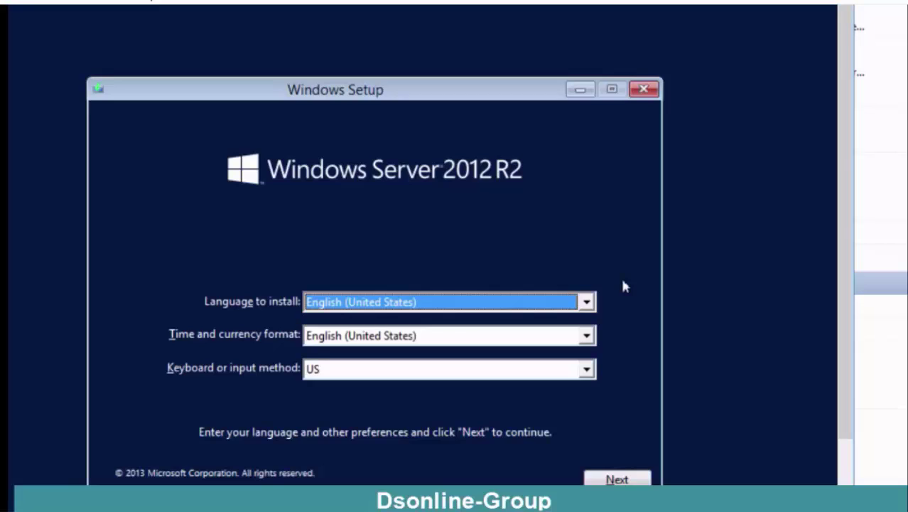
Step: Set time and currency format to Bangla (Bangladesh) and keyboard to US, then continue
{"action": "left_click", "coordinate": [587, 334]}
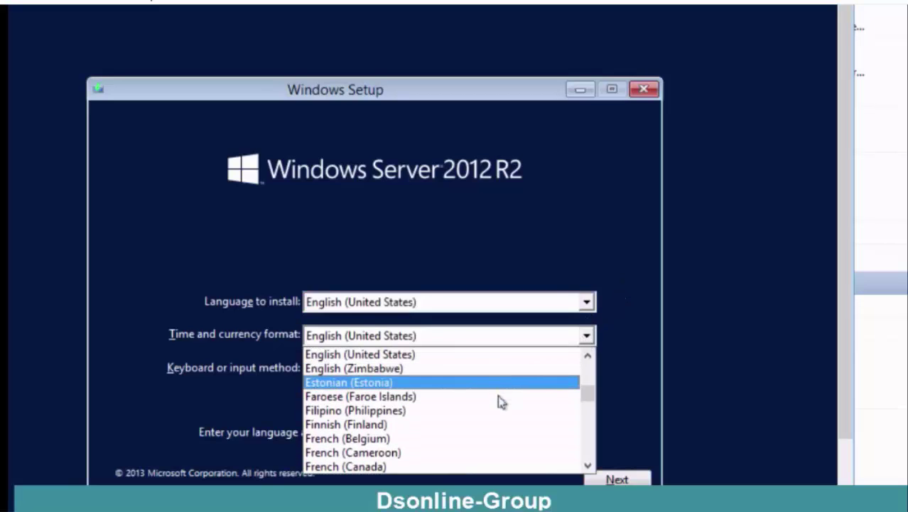
{"action": "key", "text": "b"}
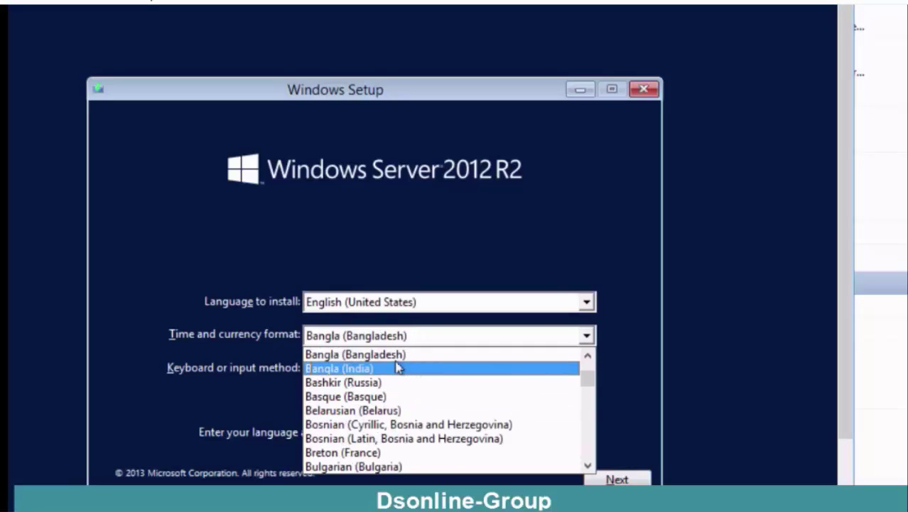
{"action": "left_click", "coordinate": [403, 355]}
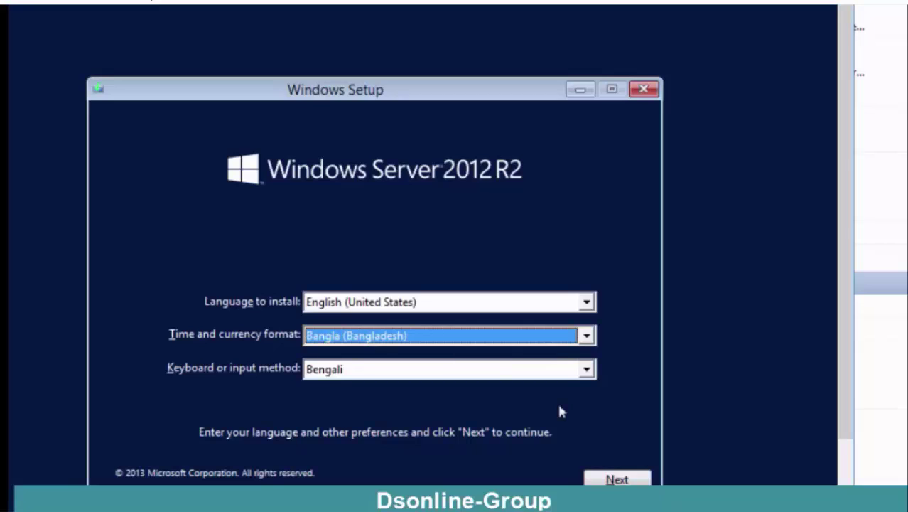
{"action": "left_click", "coordinate": [587, 375]}
{"action": "key", "text": "u"}
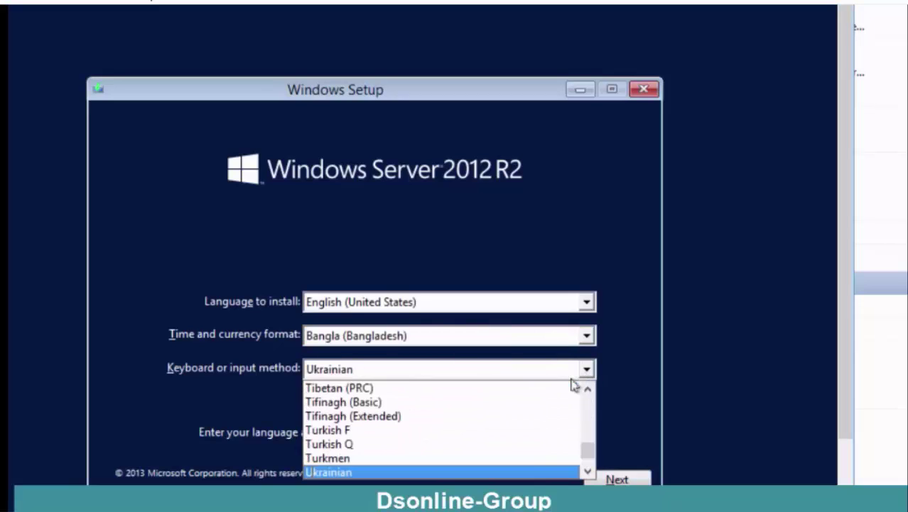
{"action": "key", "text": "u"}
{"action": "key", "text": "s"}
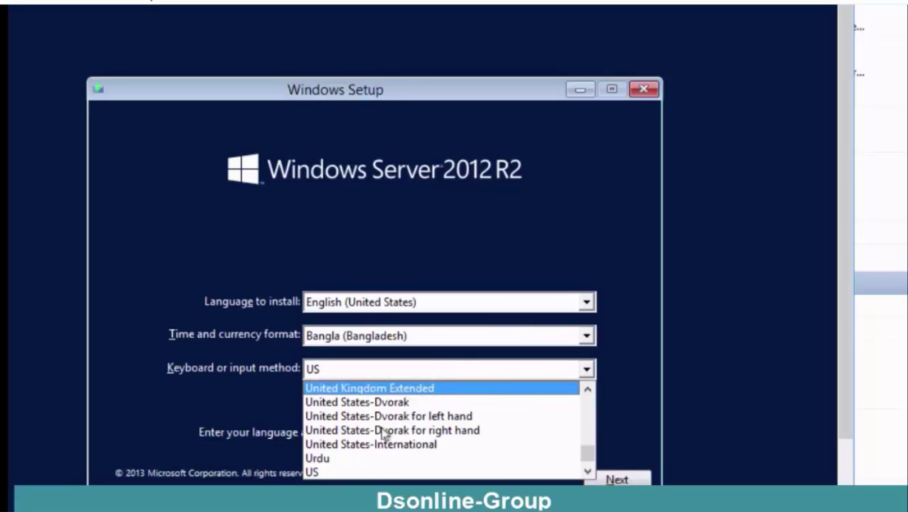
{"action": "left_click", "coordinate": [329, 473]}
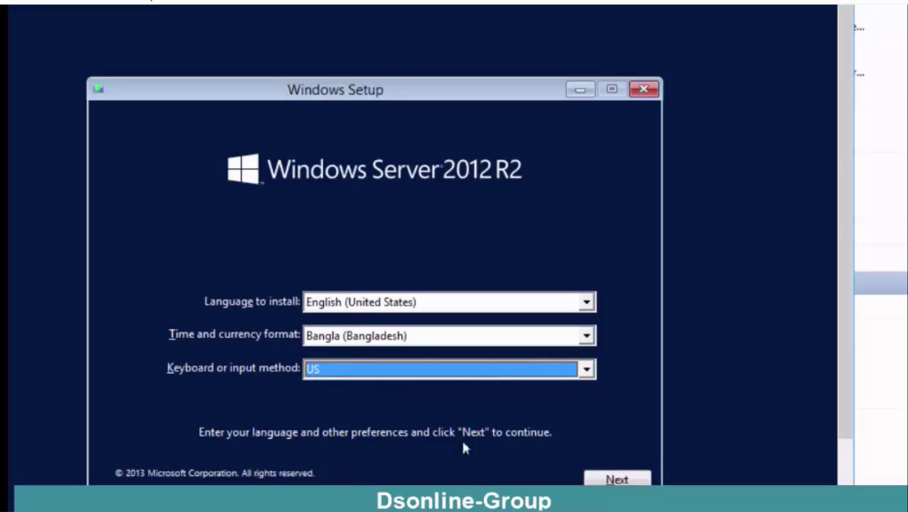
{"action": "left_click", "coordinate": [603, 478]}
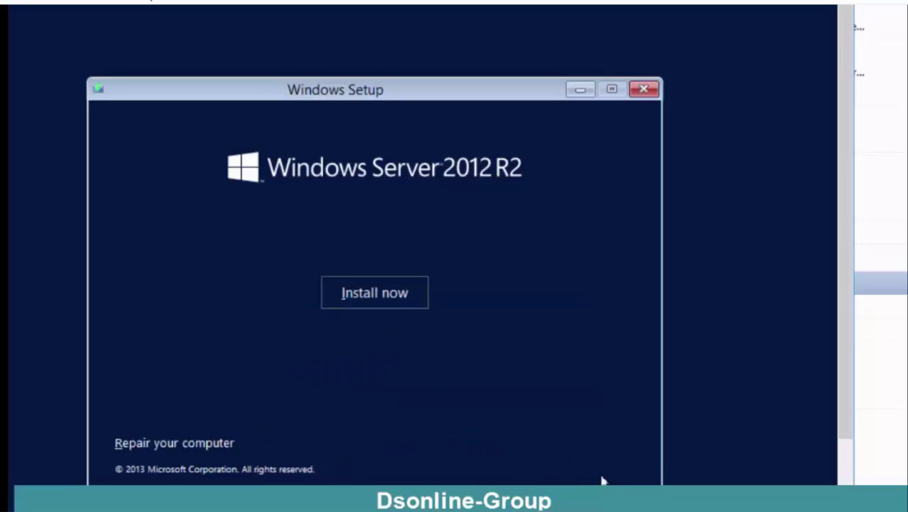
Step: Begin the installation with Install now and wait for the edition list
{"action": "left_click", "coordinate": [369, 297]}
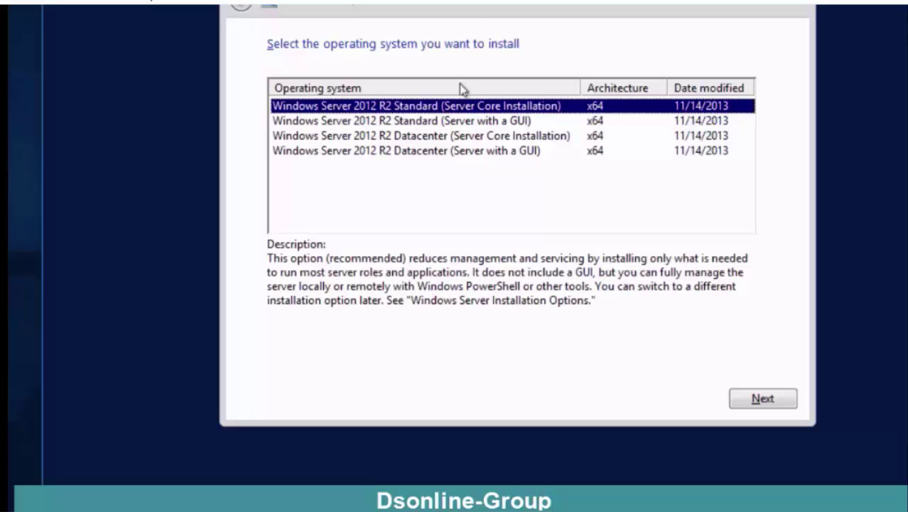
Step: Choose Windows Server 2012 R2 Datacenter (Server with a GUI) and proceed to the license terms
{"action": "left_click", "coordinate": [470, 153]}
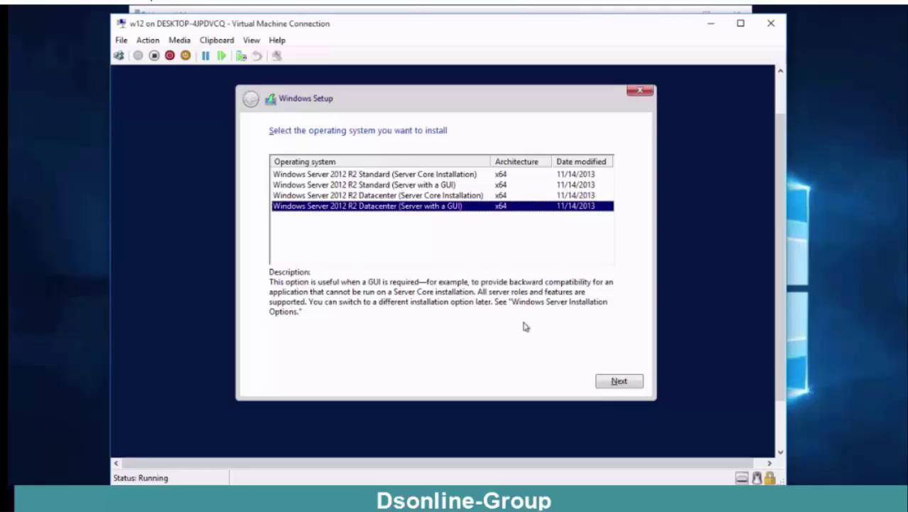
{"action": "left_click", "coordinate": [631, 382]}
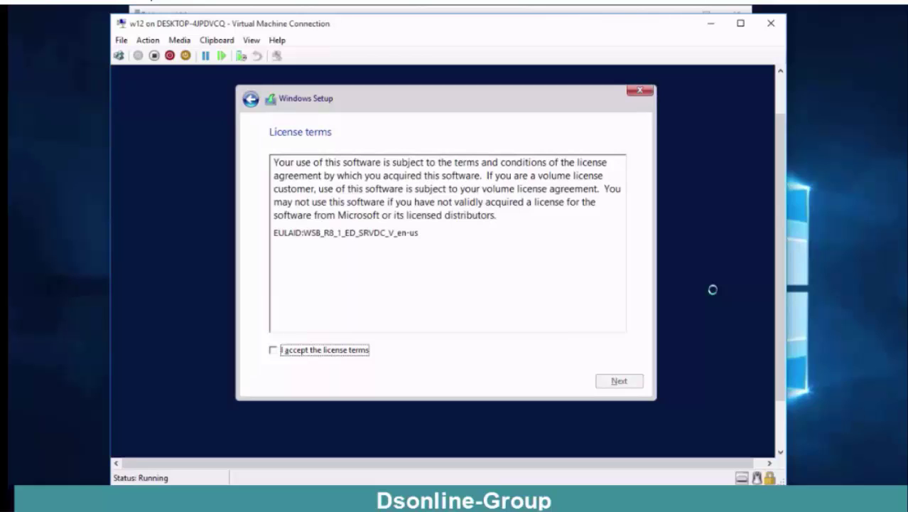
Step: Accept the license terms and choose the Custom: Install Windows only (advanced) installation
{"action": "left_click", "coordinate": [273, 349]}
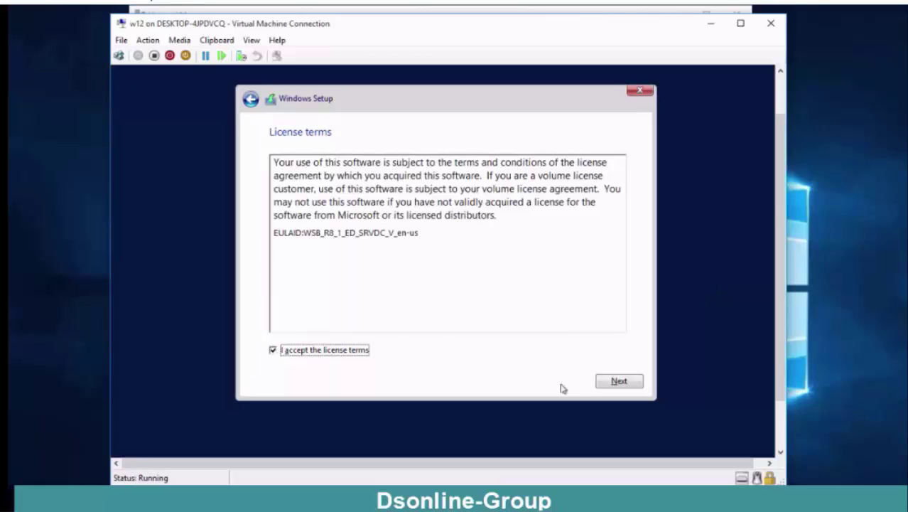
{"action": "left_click", "coordinate": [610, 382]}
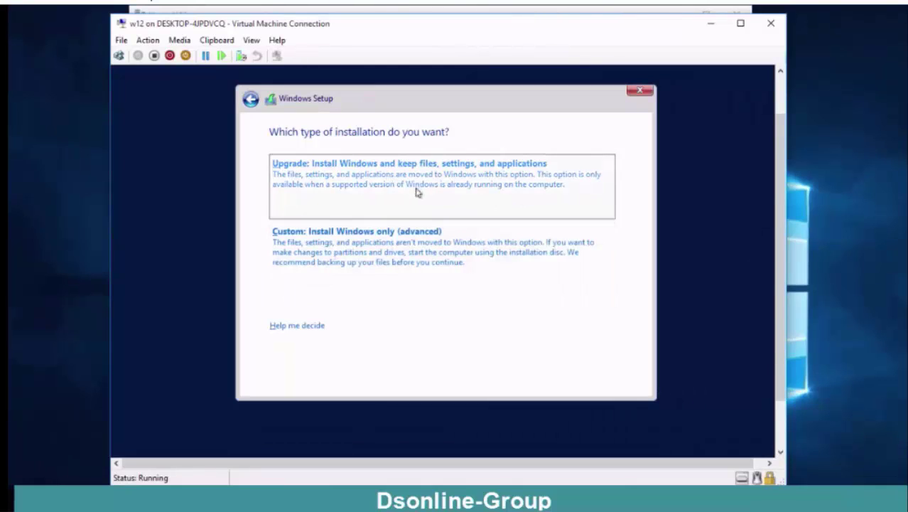
{"action": "left_click", "coordinate": [402, 238]}
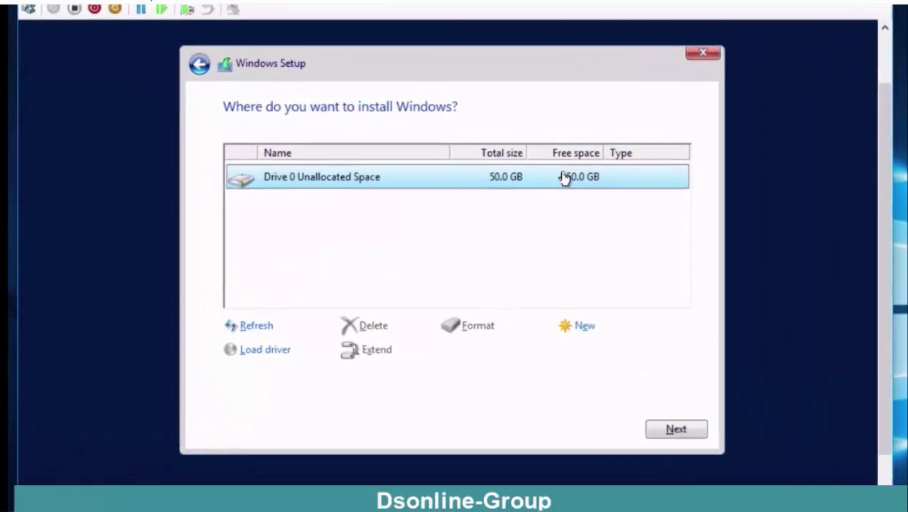
Step: Create a 35000 MB partition on Drive 0, accepting extra system partitions, then select Partition 2
{"action": "left_click", "coordinate": [581, 325]}
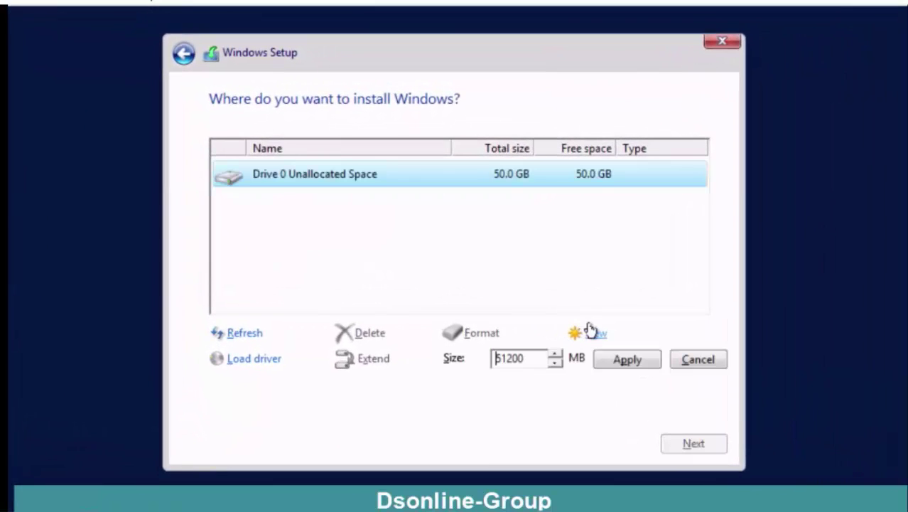
{"action": "left_click", "coordinate": [695, 359]}
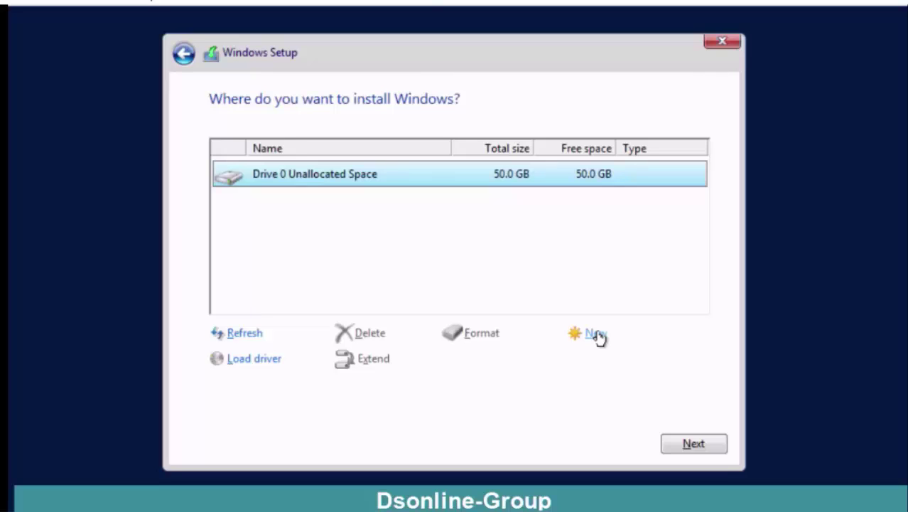
{"action": "left_click", "coordinate": [596, 333]}
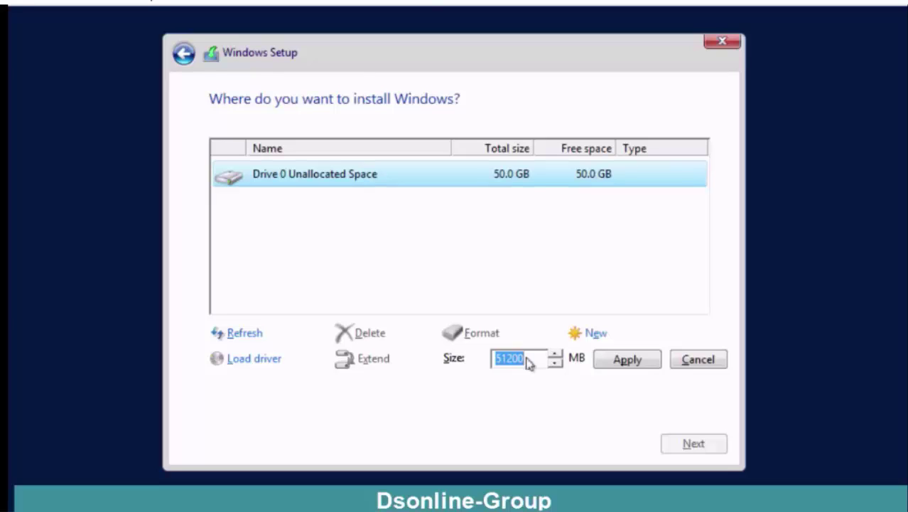
{"action": "type", "text": "35000"}
{"action": "left_click", "coordinate": [624, 362]}
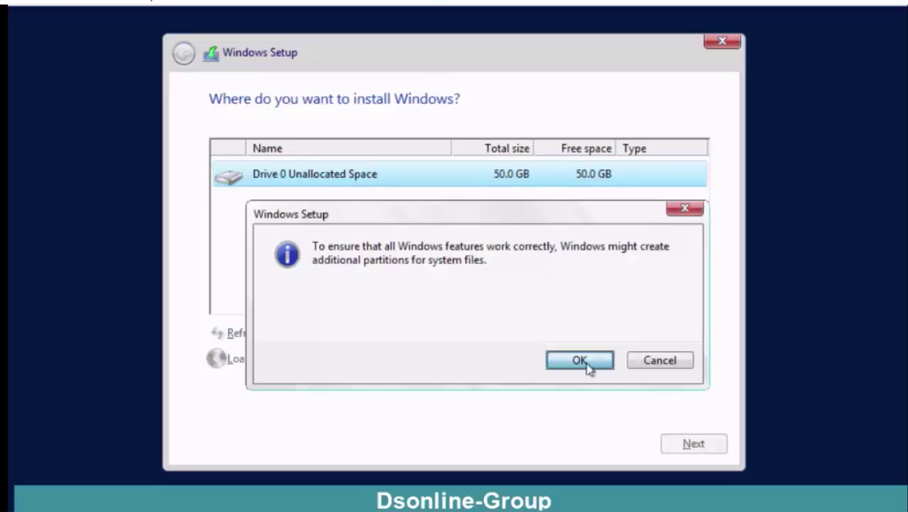
{"action": "left_click", "coordinate": [588, 367]}
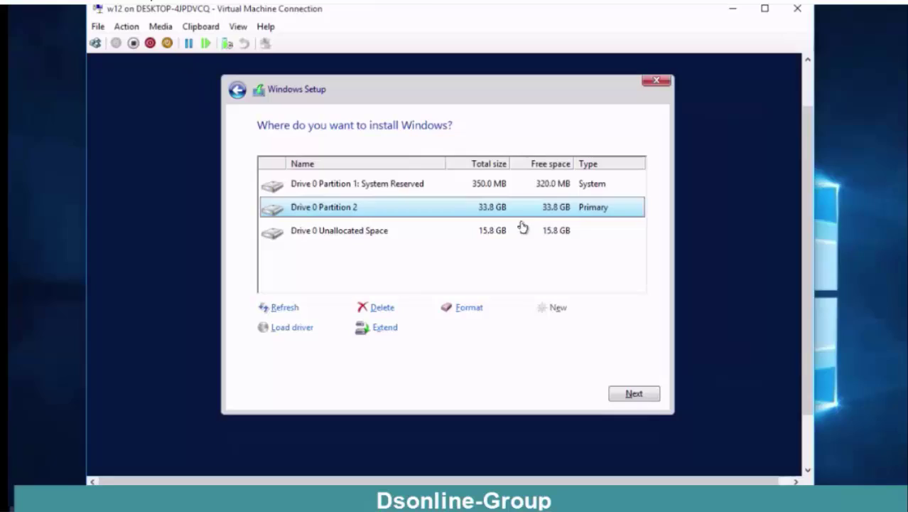
{"action": "left_click", "coordinate": [547, 233]}
{"action": "left_click", "coordinate": [499, 211]}
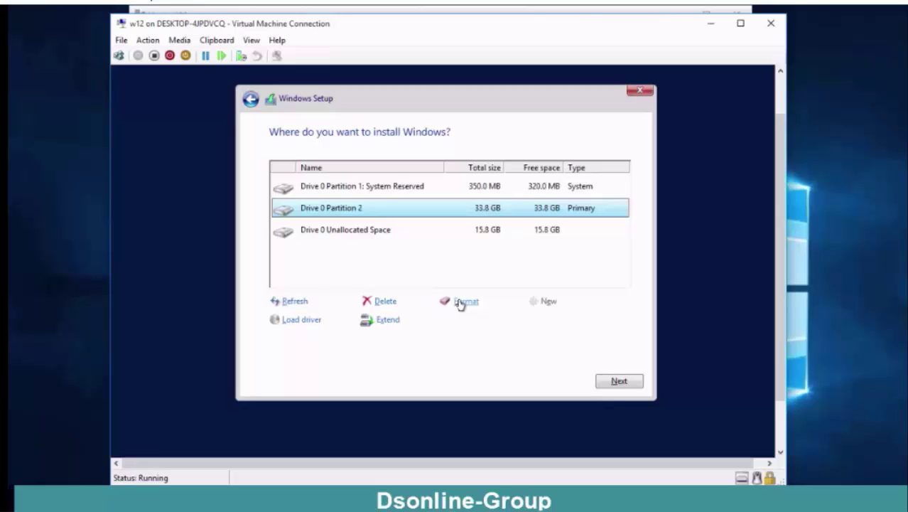
Step: Delete Drive 0 Partition 2, leaving 49.7 GB unallocated beside the 350 MB System Reserved partition
{"action": "left_click", "coordinate": [487, 233]}
{"action": "left_click", "coordinate": [488, 212]}
{"action": "left_click", "coordinate": [372, 301]}
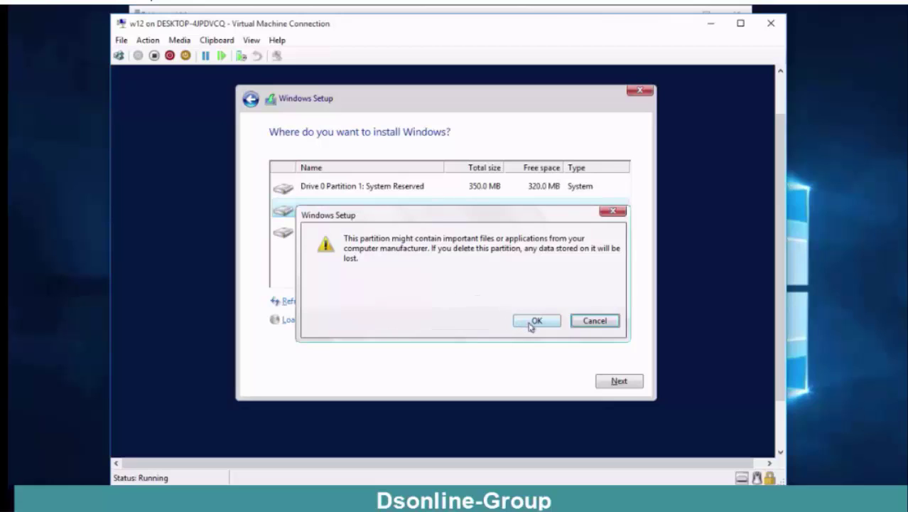
{"action": "left_click", "coordinate": [534, 321]}
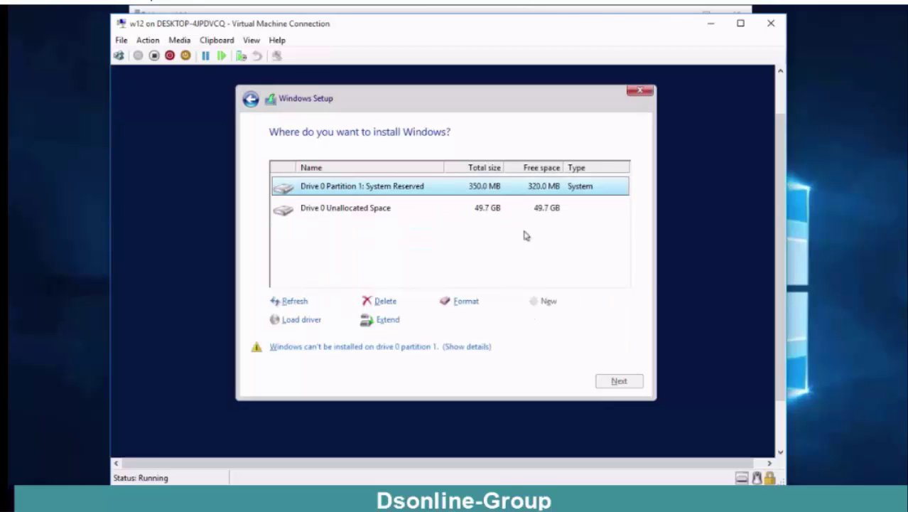
{"action": "left_click", "coordinate": [510, 212]}
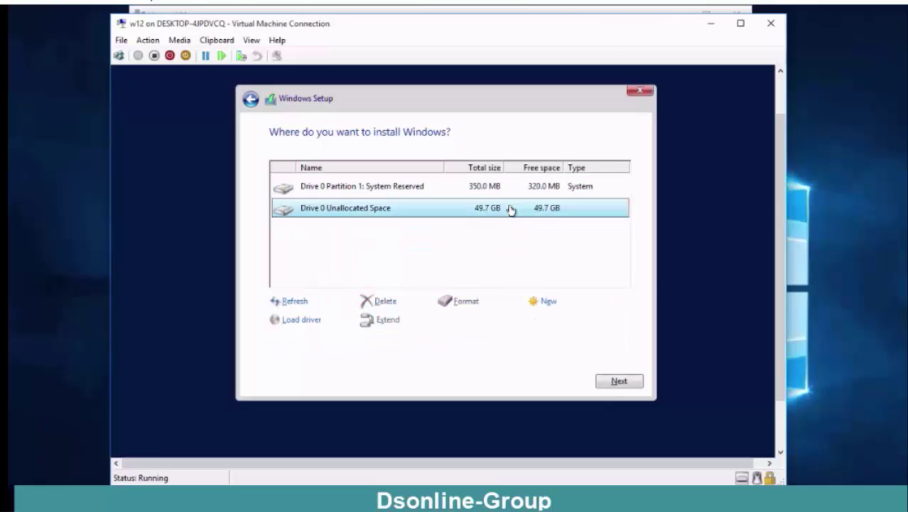
{"action": "left_click", "coordinate": [473, 188]}
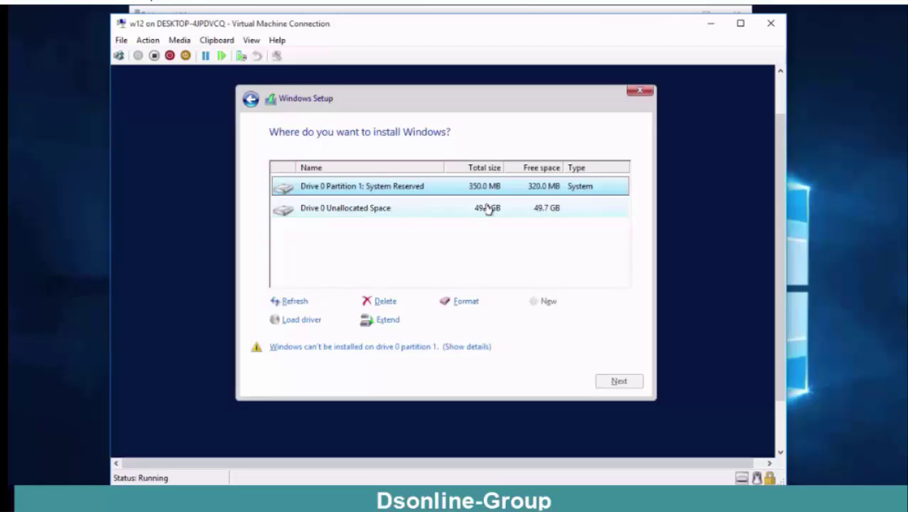
Step: Create a new 50848 MB partition filling the 49.7 GB of unallocated space
{"action": "left_click", "coordinate": [487, 208]}
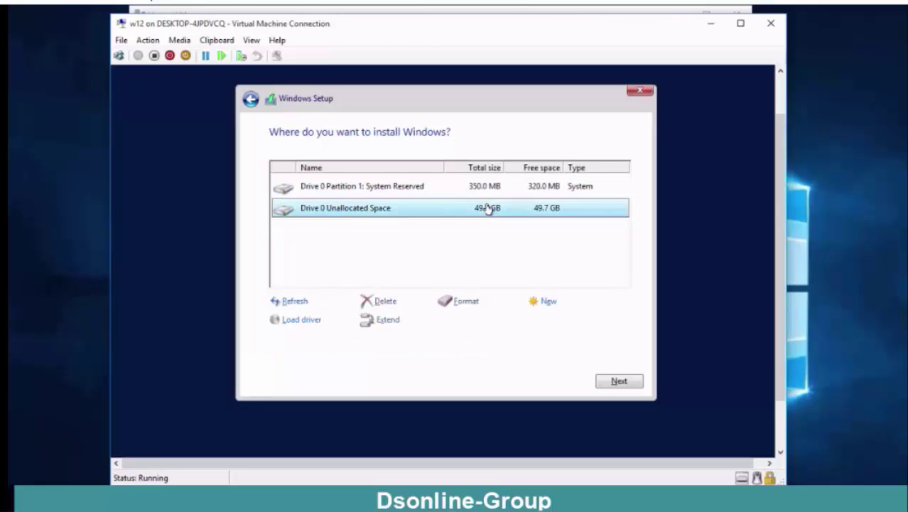
{"action": "left_click", "coordinate": [545, 303]}
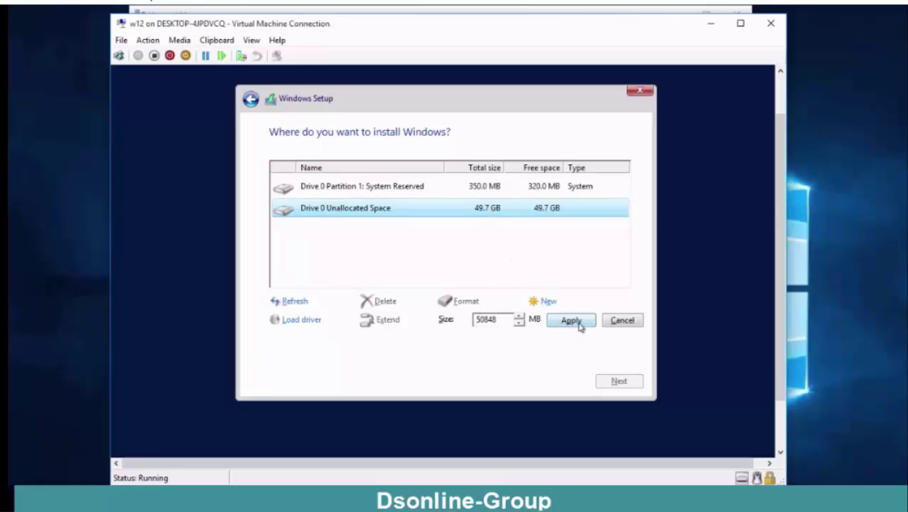
{"action": "left_click", "coordinate": [579, 323]}
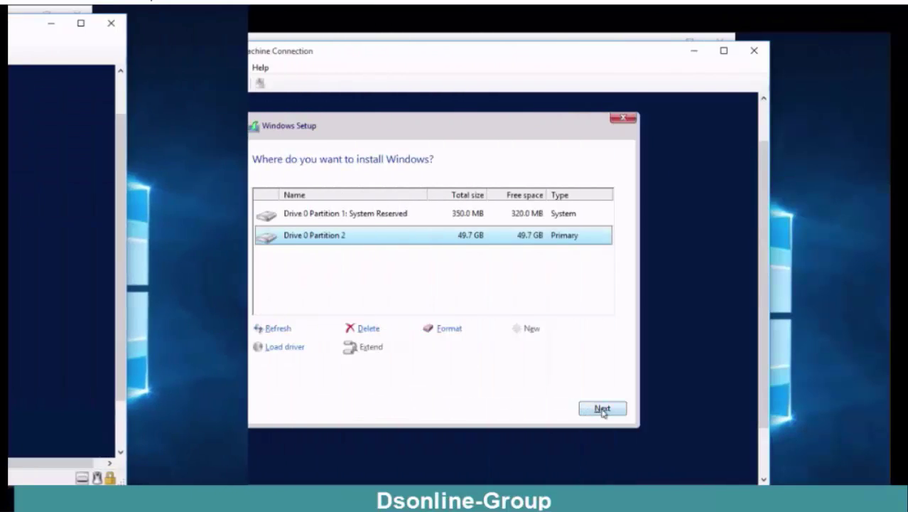
Step: Install Windows onto the 49.7 GB Partition 2 and wait for the Settings page
{"action": "left_click", "coordinate": [619, 380]}
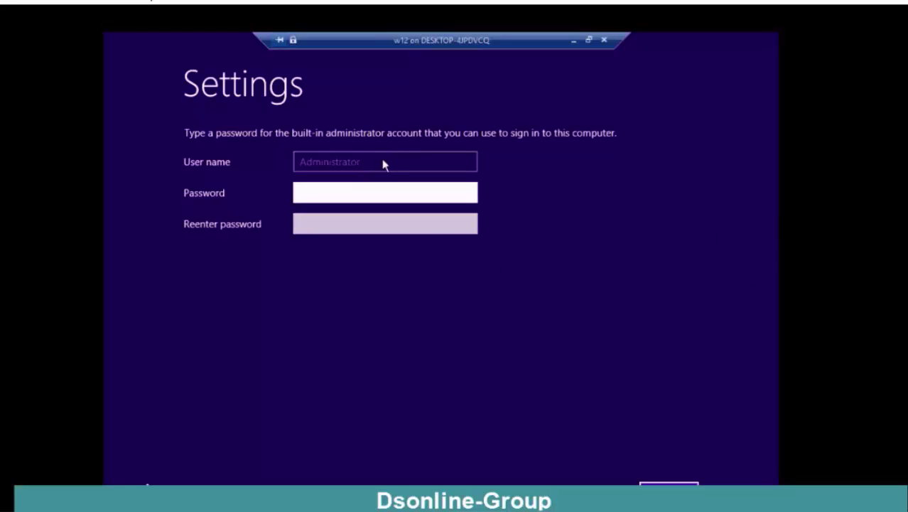
Step: Enter an initial Administrator password in the Password field and reveal it to check
{"action": "left_click", "coordinate": [363, 192]}
{"action": "key", "text": "ctrl+v"}
{"action": "left_click", "coordinate": [466, 194]}
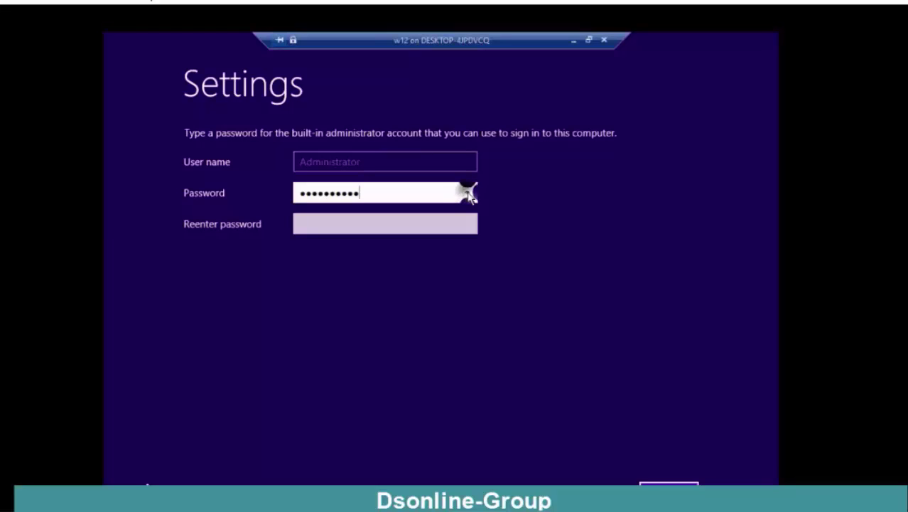
{"action": "left_click", "coordinate": [469, 196]}
{"action": "left_click", "coordinate": [468, 196]}
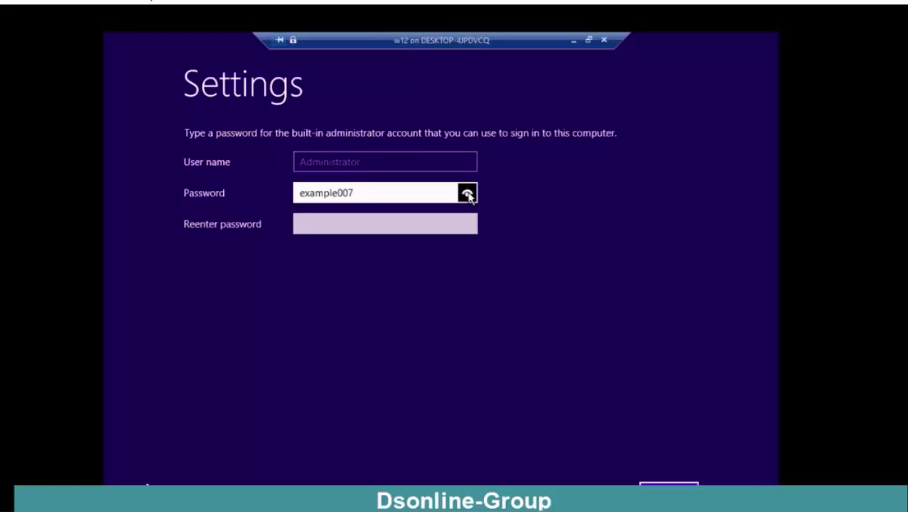
{"action": "left_click_drag", "start_coordinate": [467, 193], "coordinate": [467, 194]}
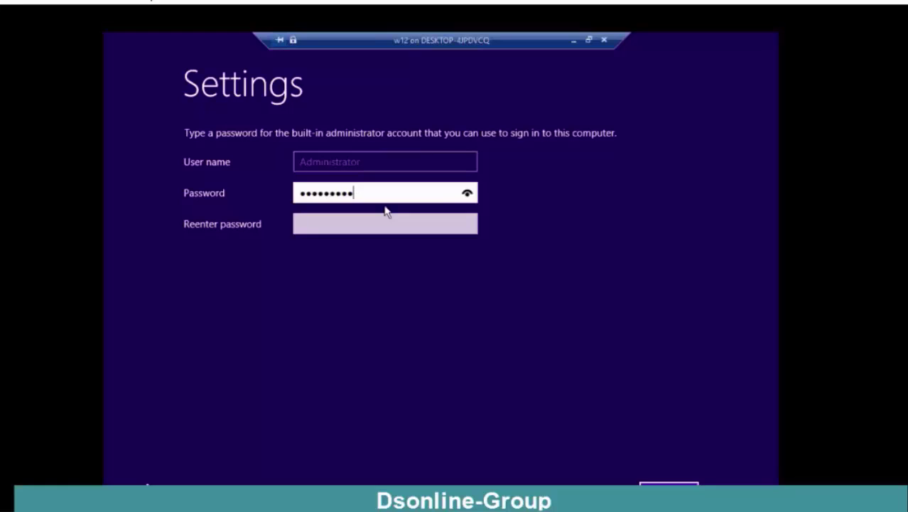
Step: Replace it with a new password and fill in Reenter password, revealing both to compare
{"action": "key", "text": "ctrl+a"}
{"action": "key", "text": "BackSpace"}
{"action": "left_click", "coordinate": [467, 195]}
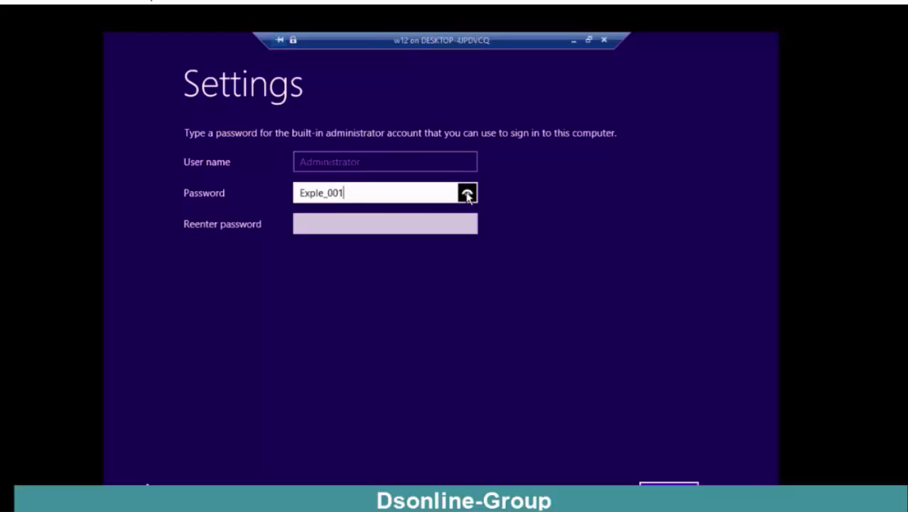
{"action": "left_click", "coordinate": [415, 228]}
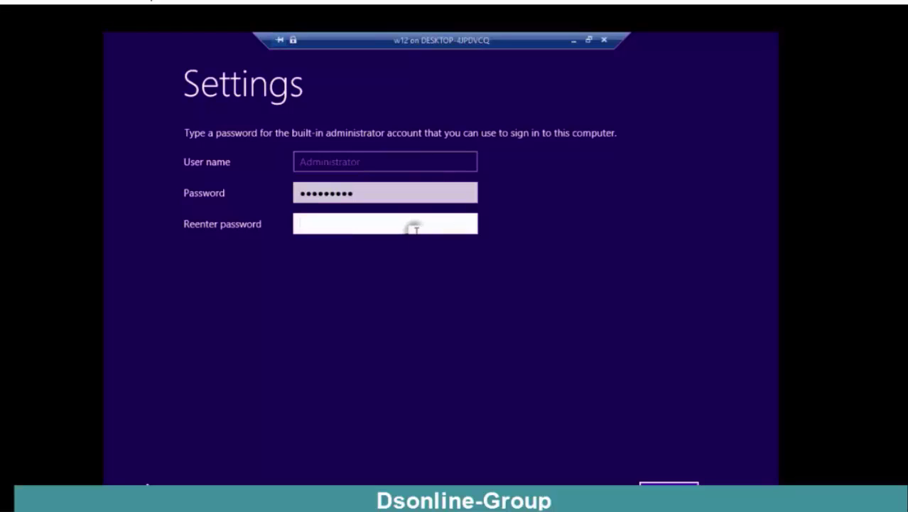
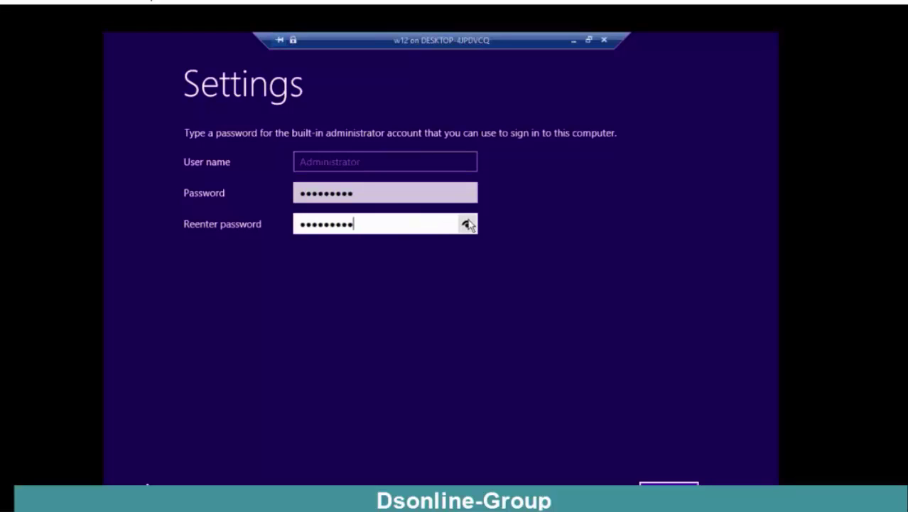
{"action": "left_click", "coordinate": [468, 224]}
Step: Retype matching passwords in both fields and finish setting the Administrator password
{"action": "left_click", "coordinate": [668, 494]}
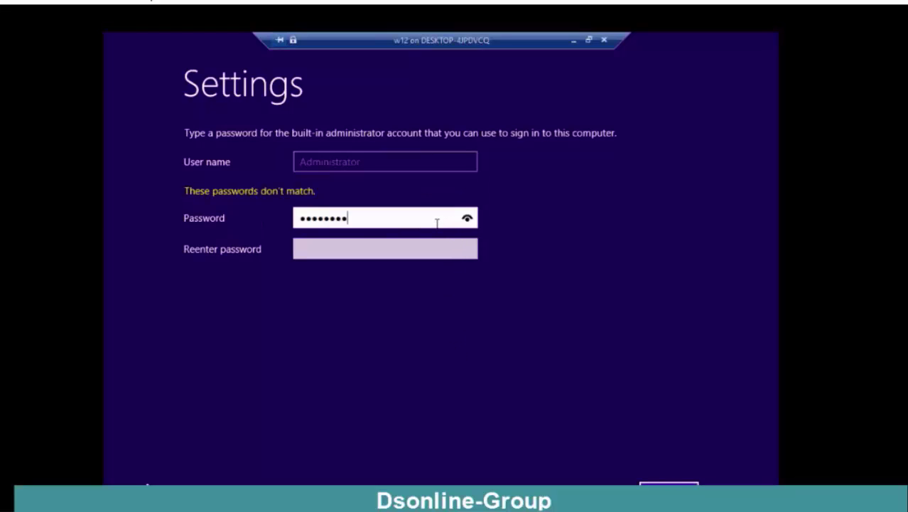
{"action": "key", "text": "Tab"}
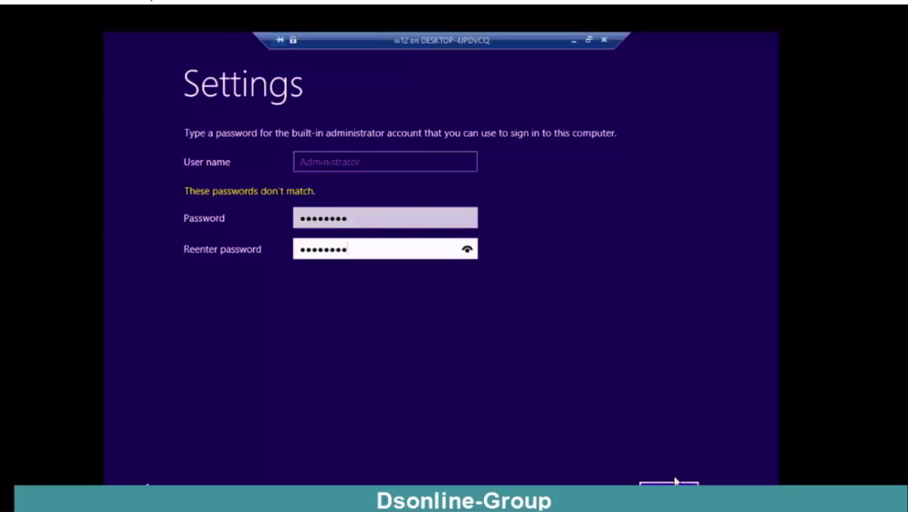
{"action": "left_click", "coordinate": [675, 484]}
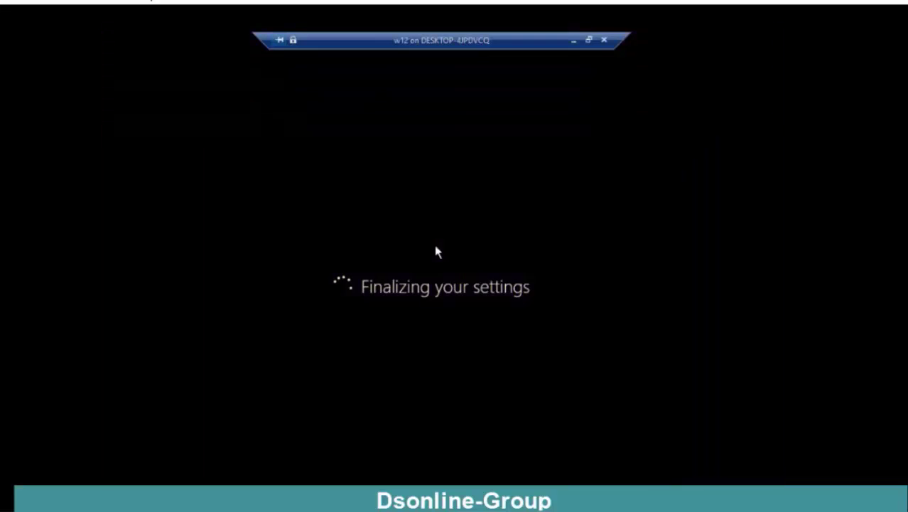